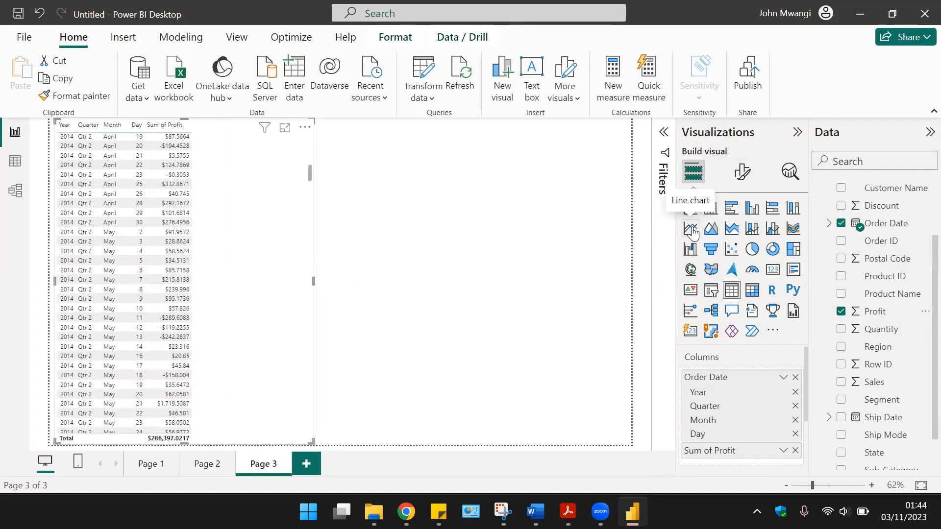
Convert the profit table to a line chart and resize it to span the page width, ending above the page's lower edge
{"action": "left_click", "coordinate": [691, 229]}
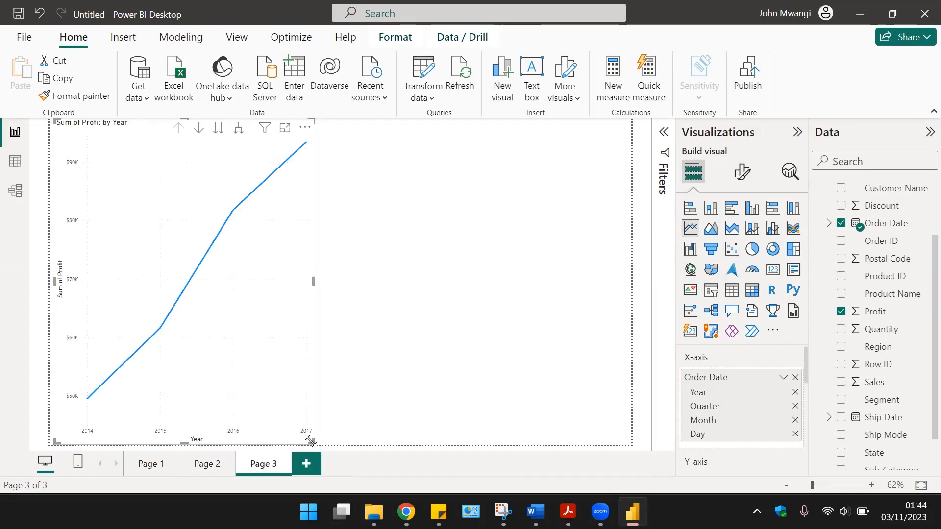
{"action": "left_click_drag", "start_coordinate": [316, 442], "coordinate": [603, 355]}
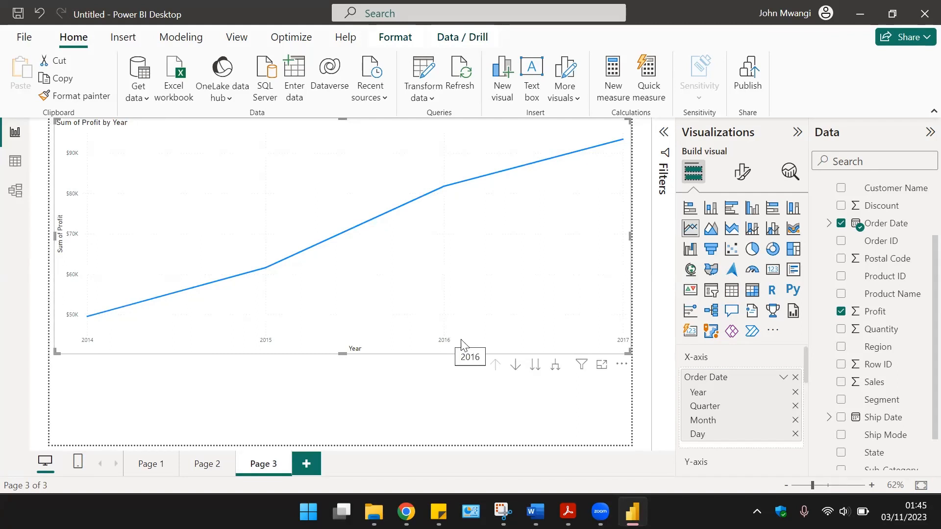
Remove the Year, Quarter and Month levels from the line chart's x-axis one by one
{"action": "left_click", "coordinate": [794, 393]}
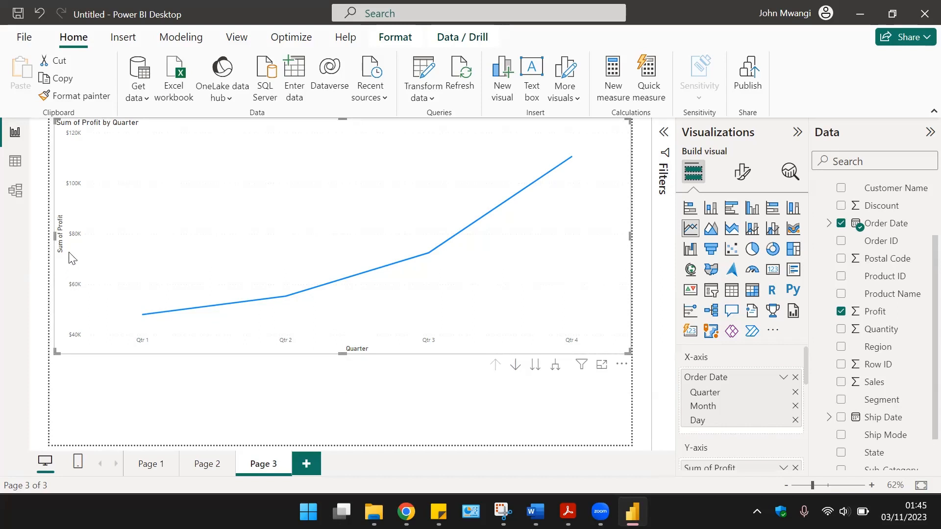
{"action": "left_click", "coordinate": [796, 393]}
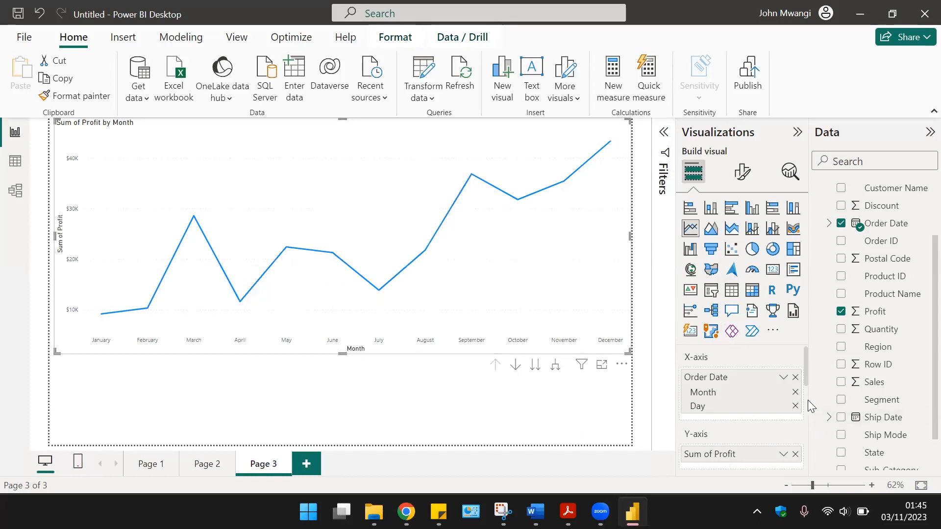
{"action": "left_click", "coordinate": [795, 392]}
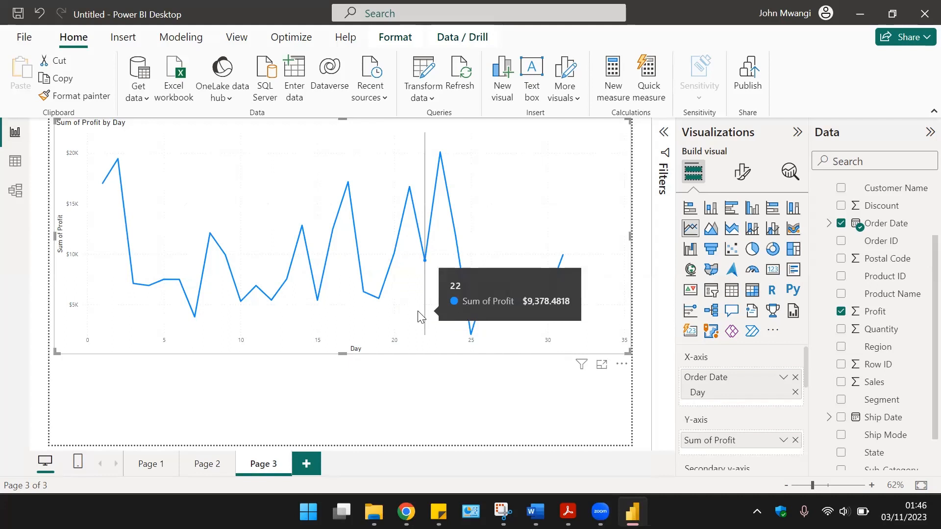
Remove and re-add Order Date on the x-axis, and use plain Order Date instead of the date hierarchy
{"action": "left_click", "coordinate": [794, 379]}
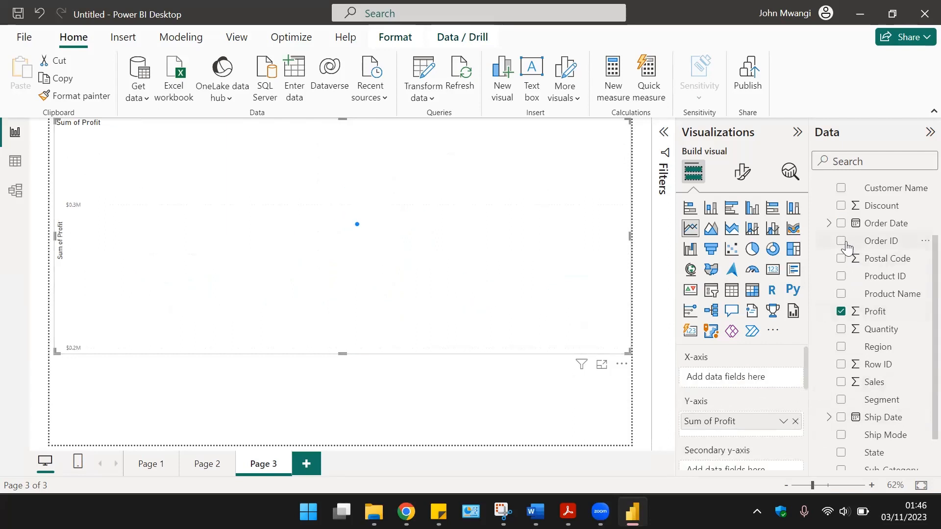
{"action": "key", "text": "ctrl+z"}
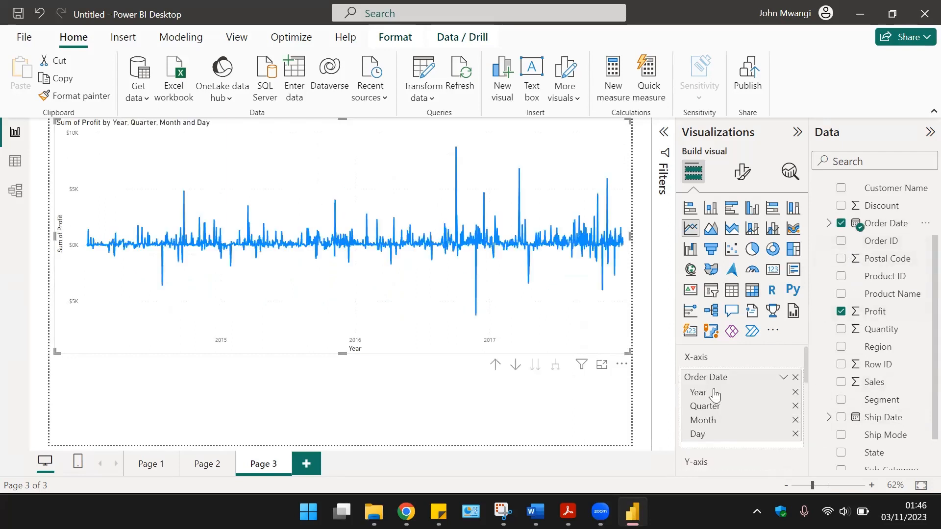
{"action": "scroll", "coordinate": [735, 388], "scroll_direction": "down", "scroll_amount": 3}
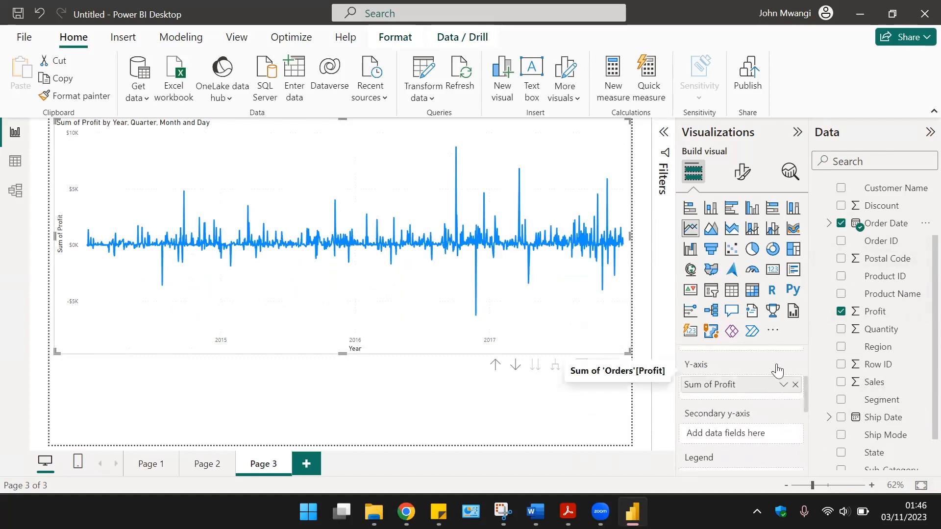
{"action": "scroll", "coordinate": [777, 371], "scroll_direction": "up", "scroll_amount": 3}
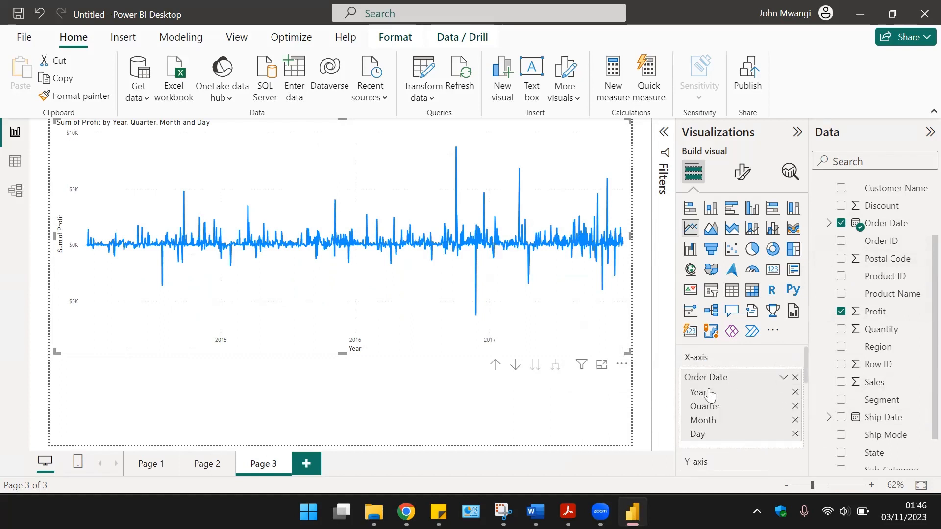
{"action": "left_click", "coordinate": [783, 380]}
{"action": "left_click", "coordinate": [839, 453]}
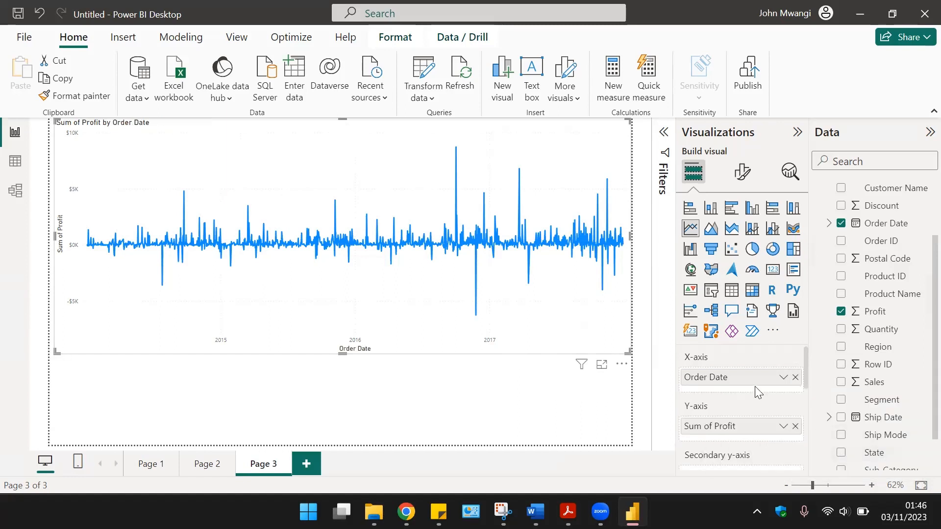
{"action": "left_click", "coordinate": [783, 379]}
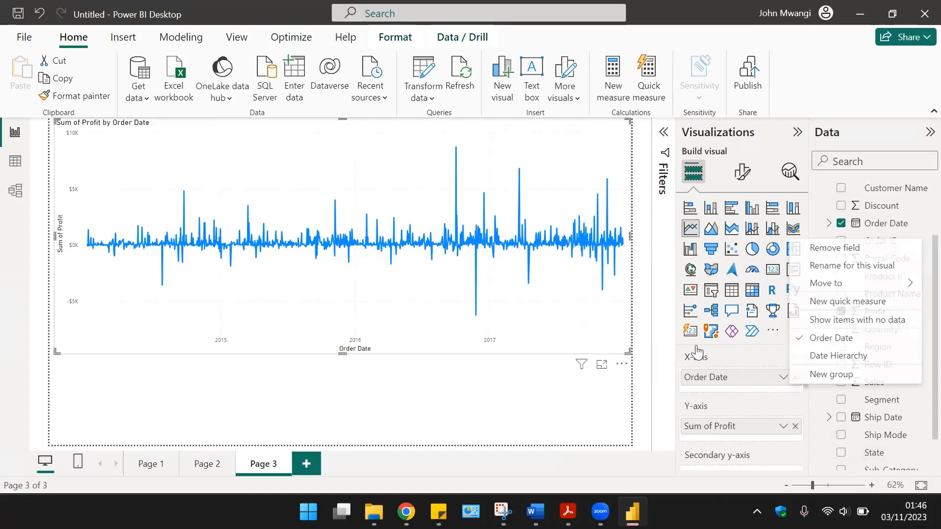
{"action": "left_click", "coordinate": [783, 378]}
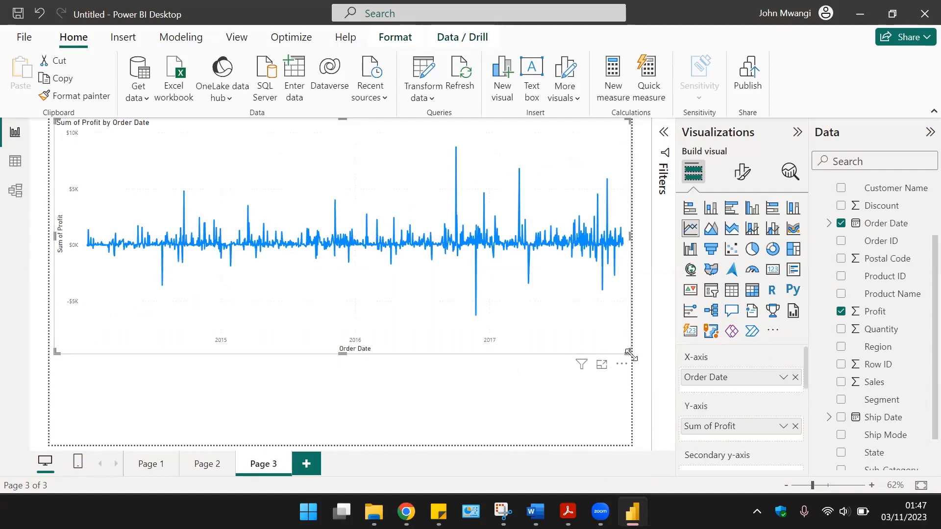
Turn off the horizontal gridlines of the line chart
{"action": "mouse_move", "coordinate": [186, 215]}
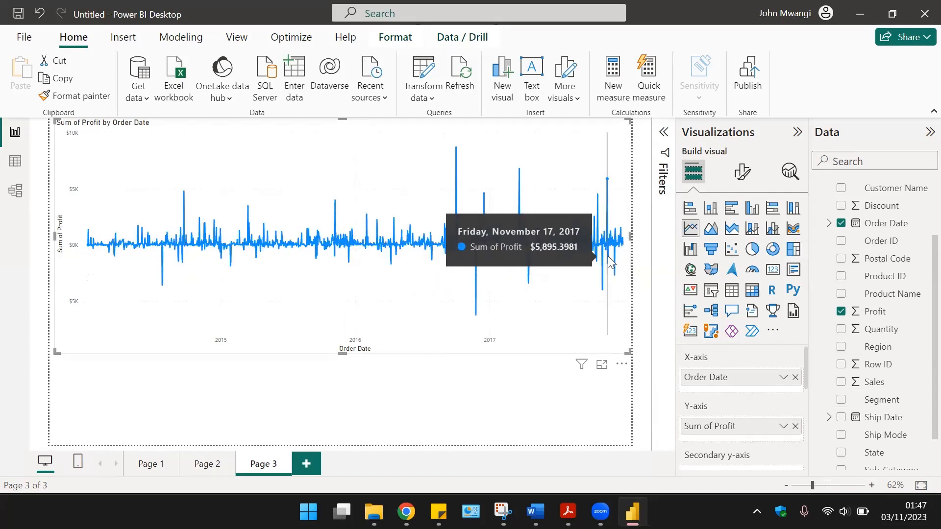
{"action": "scroll", "coordinate": [740, 407], "scroll_direction": "down", "scroll_amount": 2}
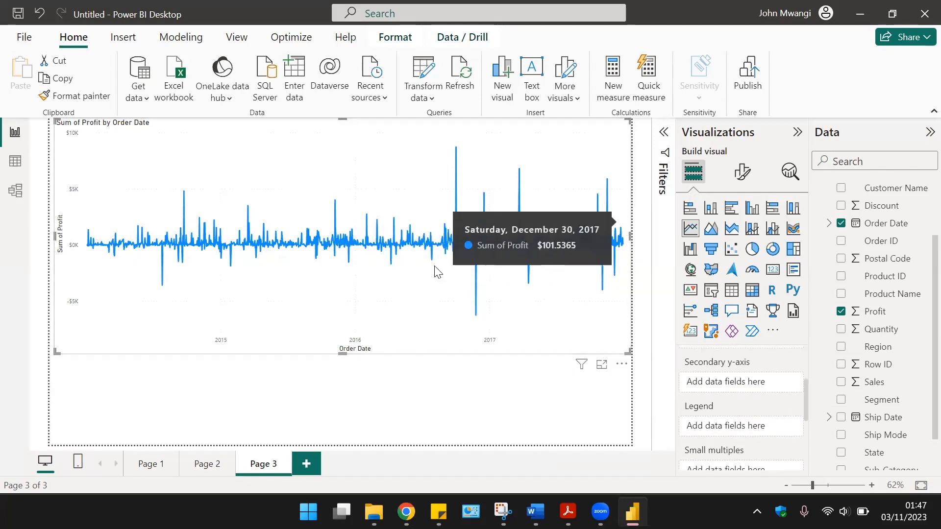
{"action": "left_click", "coordinate": [741, 178]}
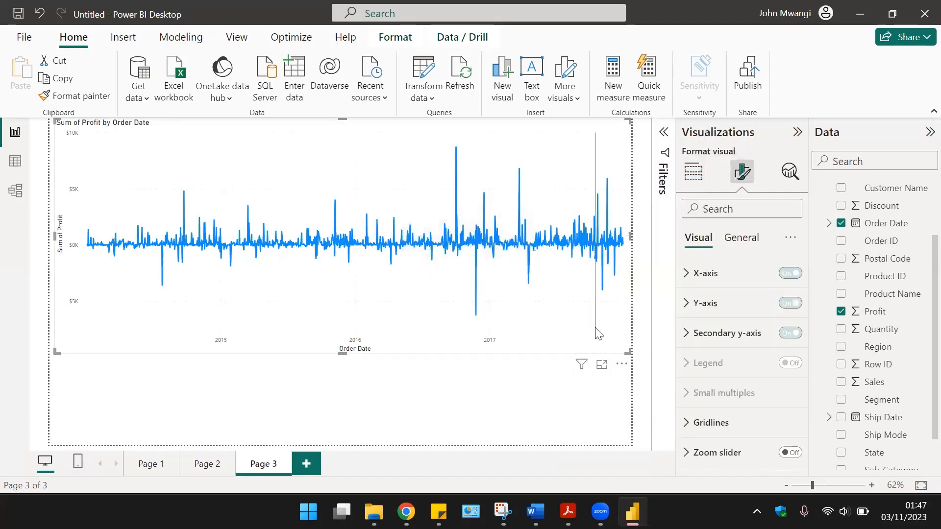
{"action": "scroll", "coordinate": [715, 365], "scroll_direction": "down", "scroll_amount": 3}
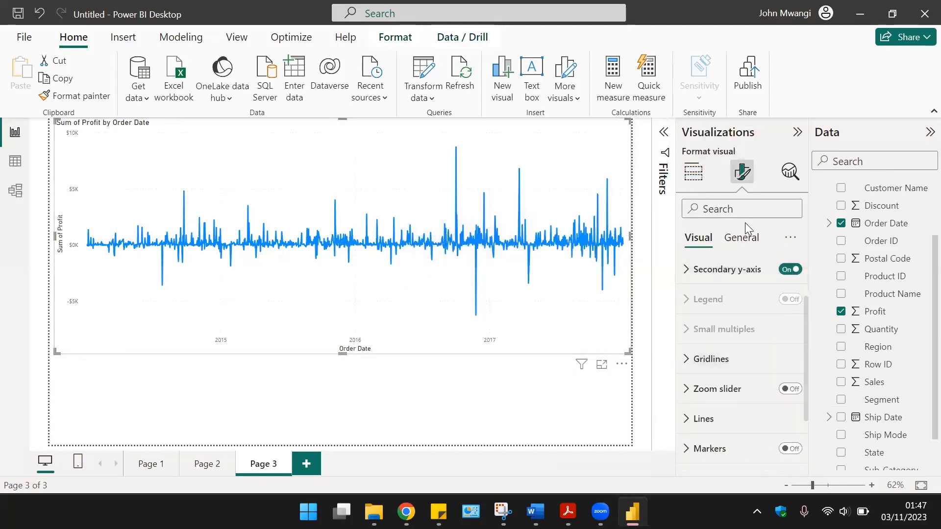
{"action": "left_click", "coordinate": [697, 300]}
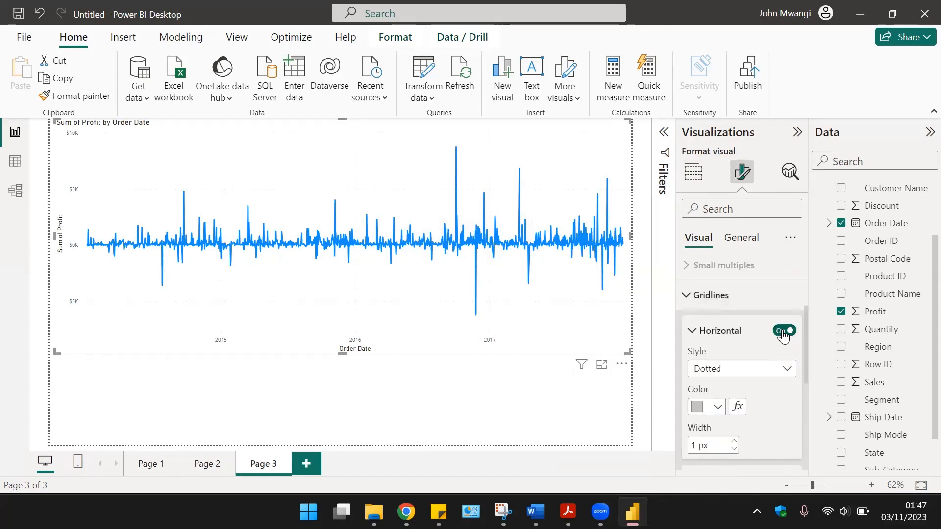
{"action": "left_click", "coordinate": [785, 330]}
{"action": "left_click", "coordinate": [691, 300]}
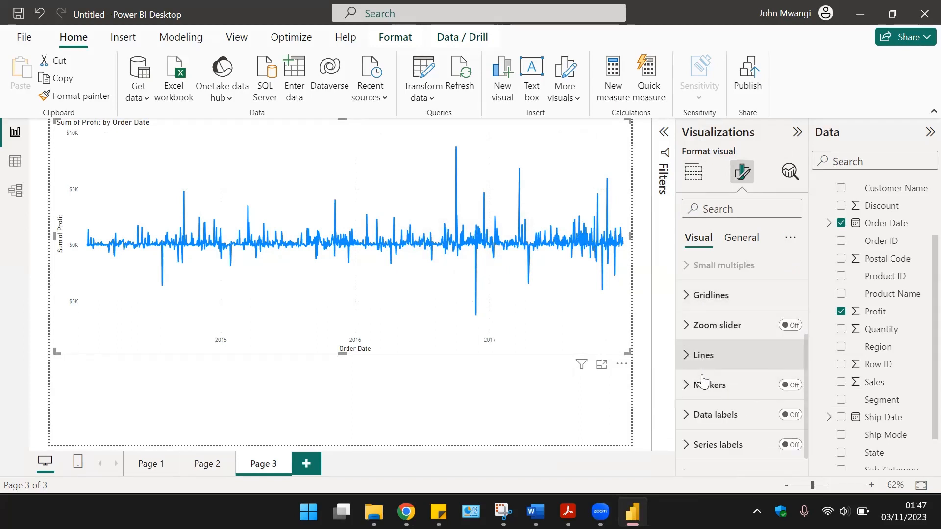
Try the Dashed and Dotted line styles on the profit line and restore Solid
{"action": "left_click", "coordinate": [688, 358]}
{"action": "scroll", "coordinate": [736, 377], "scroll_direction": "down", "scroll_amount": 3}
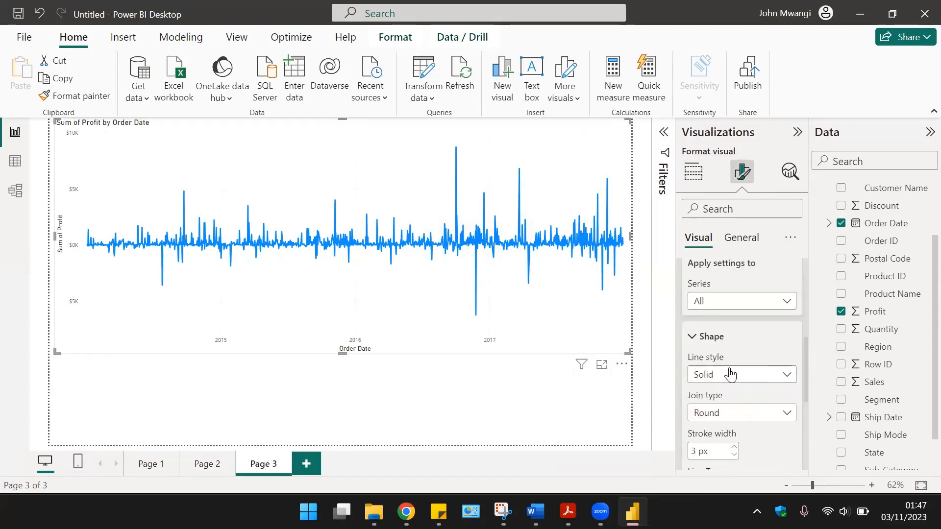
{"action": "left_click", "coordinate": [759, 376]}
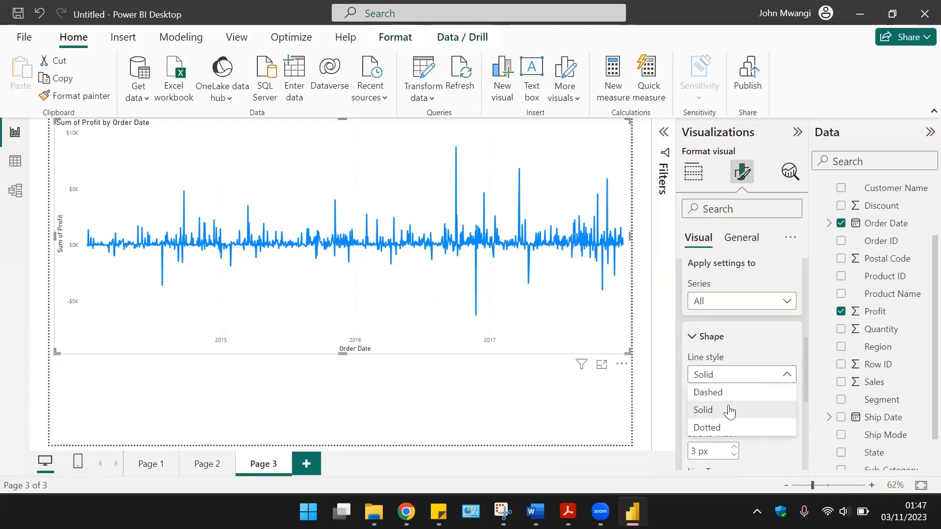
{"action": "left_click", "coordinate": [672, 407]}
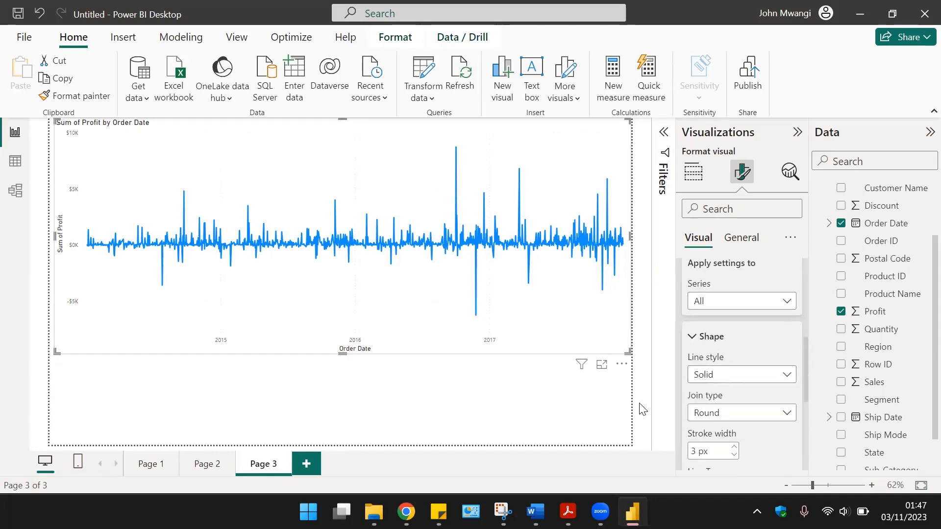
{"action": "left_click", "coordinate": [778, 376]}
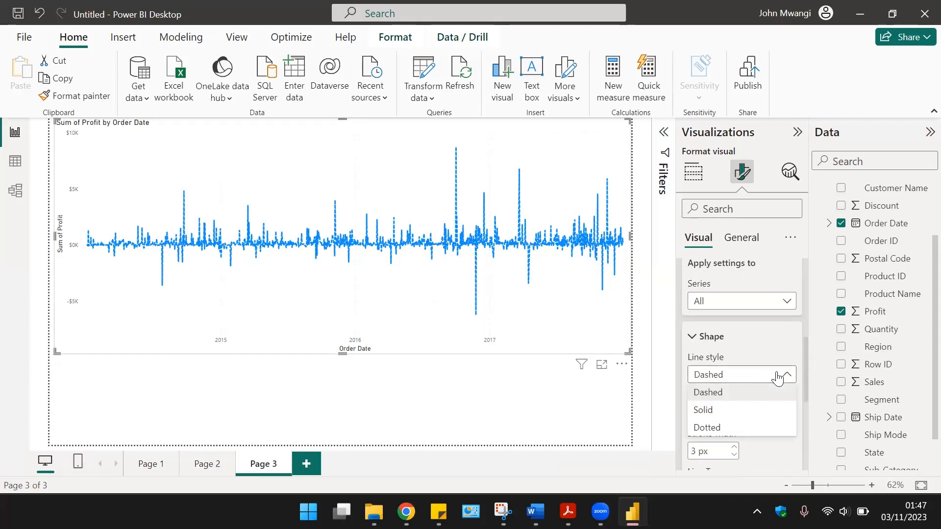
{"action": "left_click", "coordinate": [726, 427]}
{"action": "left_click", "coordinate": [762, 381]}
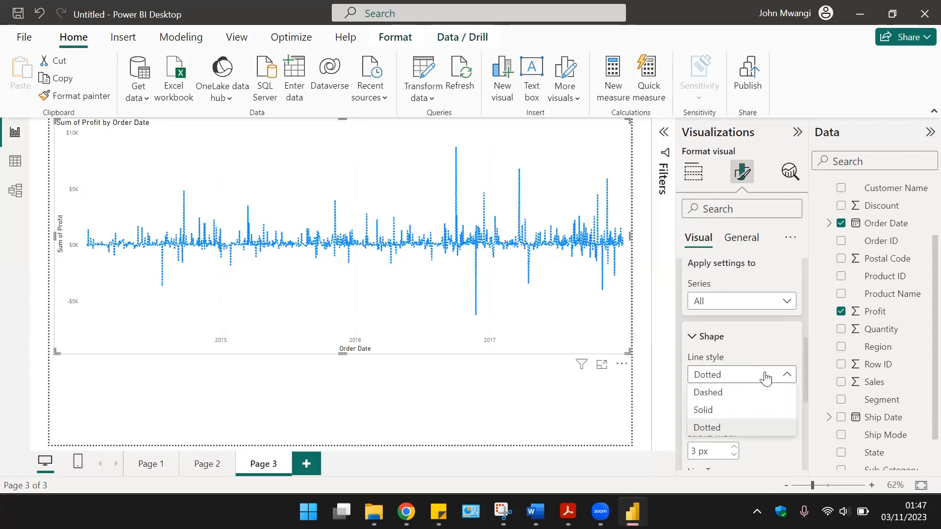
{"action": "left_click", "coordinate": [733, 411]}
Try the Smooth and Linear line types for the profit line and set the line type to Step
{"action": "scroll", "coordinate": [746, 420], "scroll_direction": "down", "scroll_amount": 2}
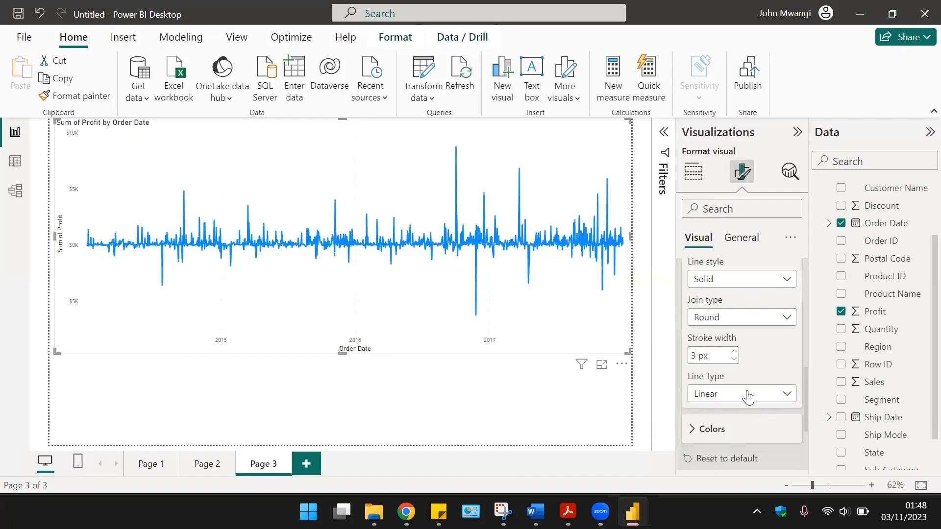
{"action": "left_click", "coordinate": [748, 394]}
{"action": "left_click", "coordinate": [725, 430]}
{"action": "left_click", "coordinate": [768, 393]}
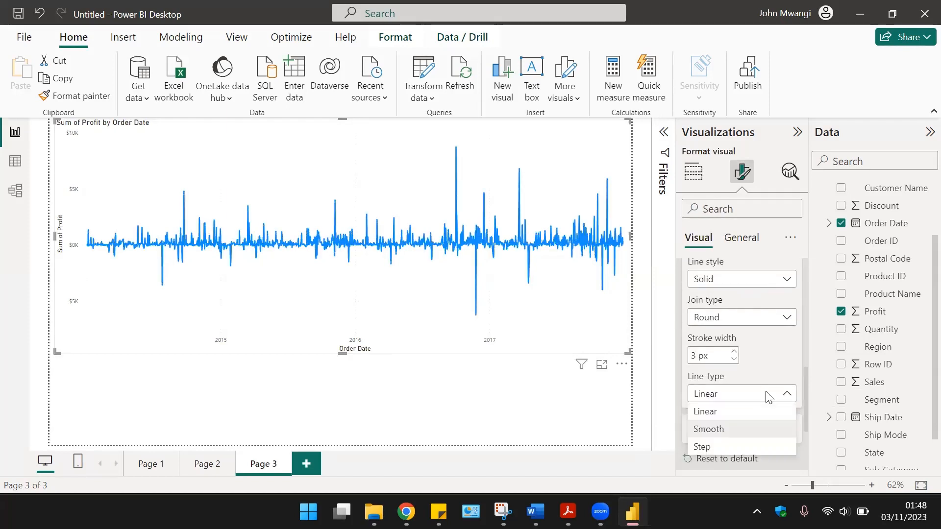
{"action": "left_click", "coordinate": [739, 417]}
{"action": "left_click", "coordinate": [771, 395]}
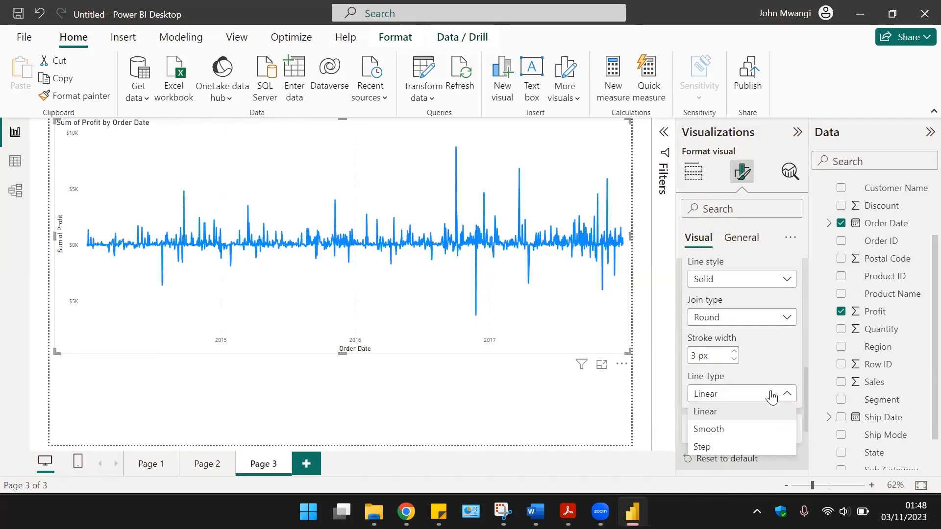
{"action": "left_click", "coordinate": [707, 446]}
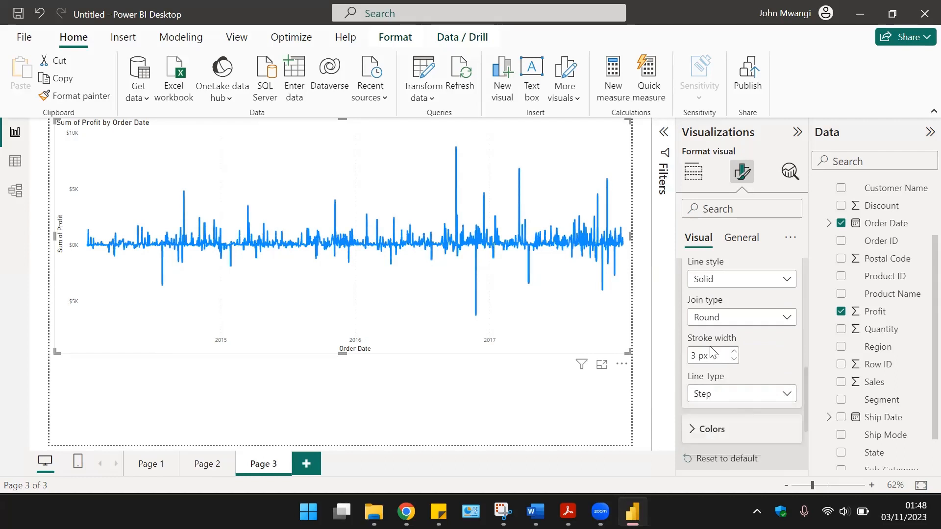
Change the line color of Sum of Profit to purple
{"action": "scroll", "coordinate": [747, 371], "scroll_direction": "up", "scroll_amount": 2}
{"action": "scroll", "coordinate": [731, 353], "scroll_direction": "down", "scroll_amount": 4}
{"action": "left_click", "coordinate": [718, 338]}
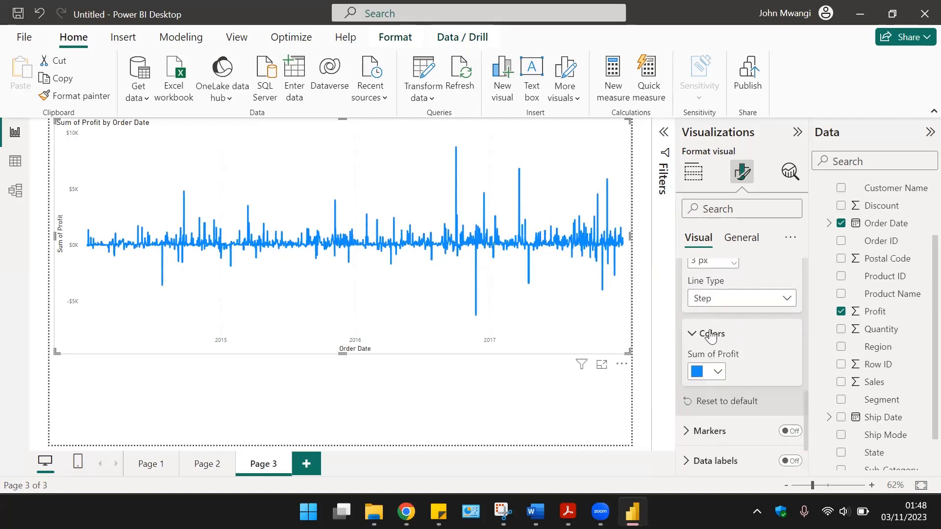
{"action": "left_click", "coordinate": [718, 373]}
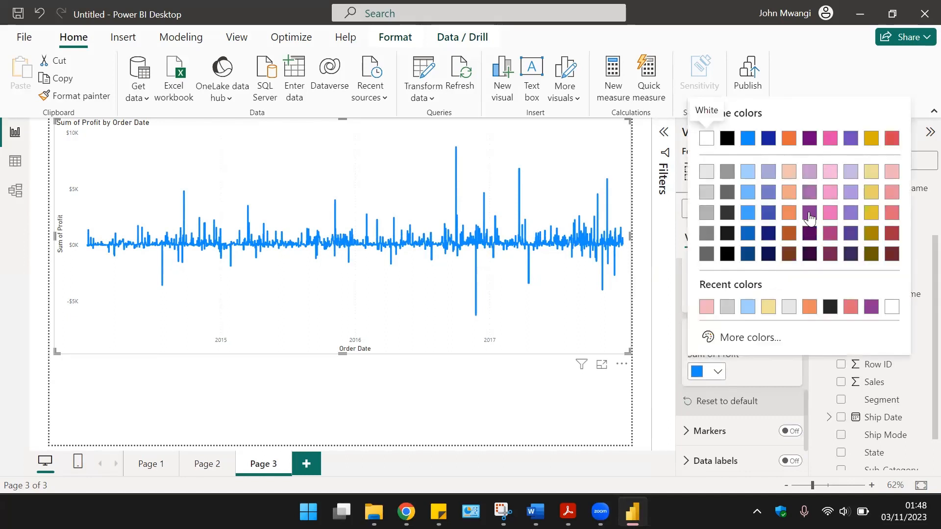
{"action": "left_click", "coordinate": [810, 215]}
{"action": "left_click", "coordinate": [779, 307]}
Try markers and data labels on the profit line chart
{"action": "left_click", "coordinate": [791, 366]}
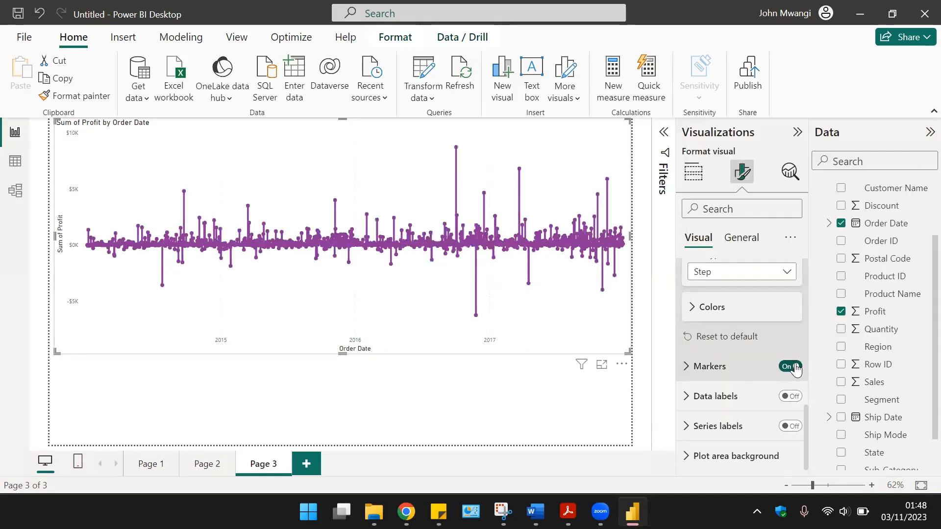
{"action": "left_click", "coordinate": [793, 368]}
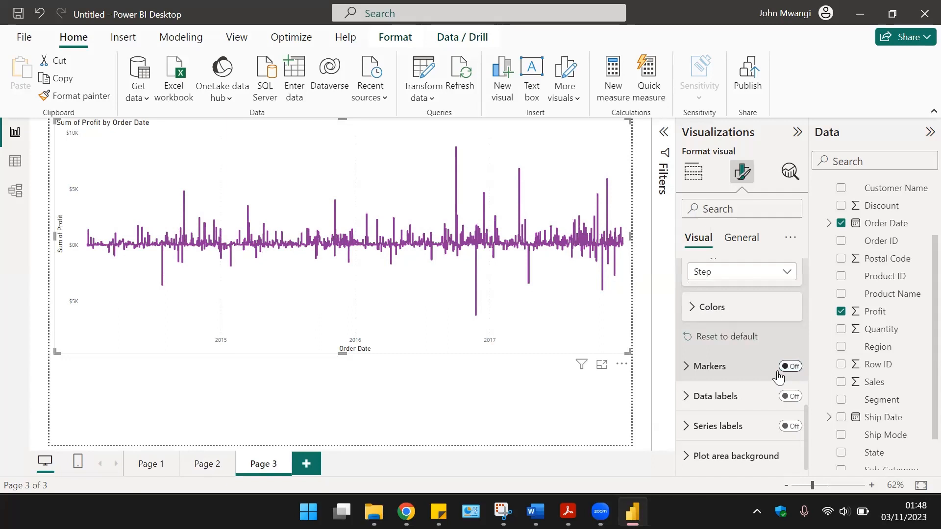
{"action": "left_click", "coordinate": [792, 397]}
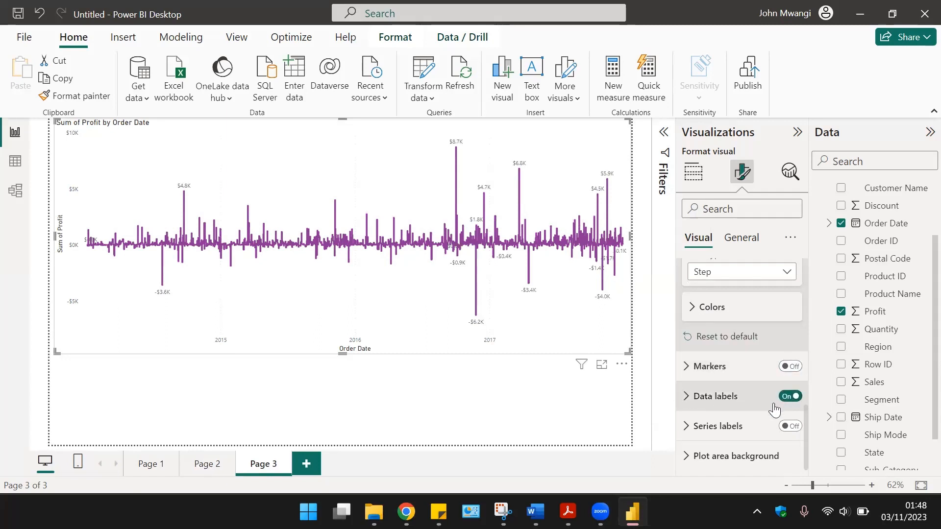
Turn on the series labels and add Discount to the line chart's y-axis
{"action": "left_click", "coordinate": [787, 427]}
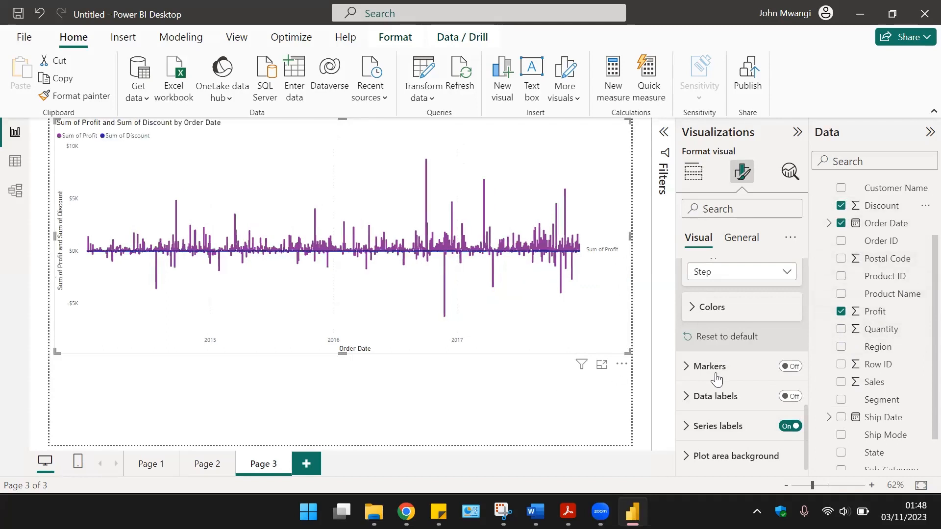
Switch the line chart's x-axis from the plain Order Date to its Date Hierarchy
{"action": "left_click", "coordinate": [693, 171]}
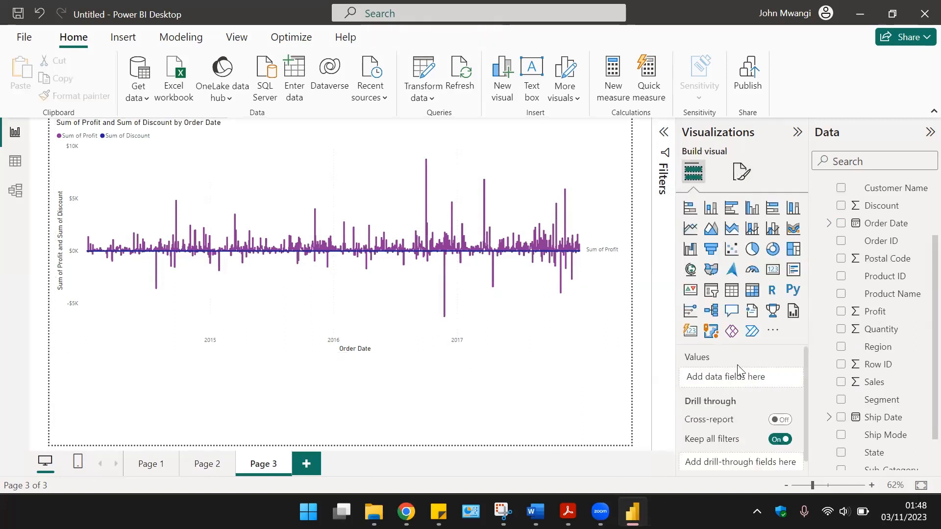
{"action": "left_click", "coordinate": [507, 229]}
{"action": "left_click", "coordinate": [783, 377]}
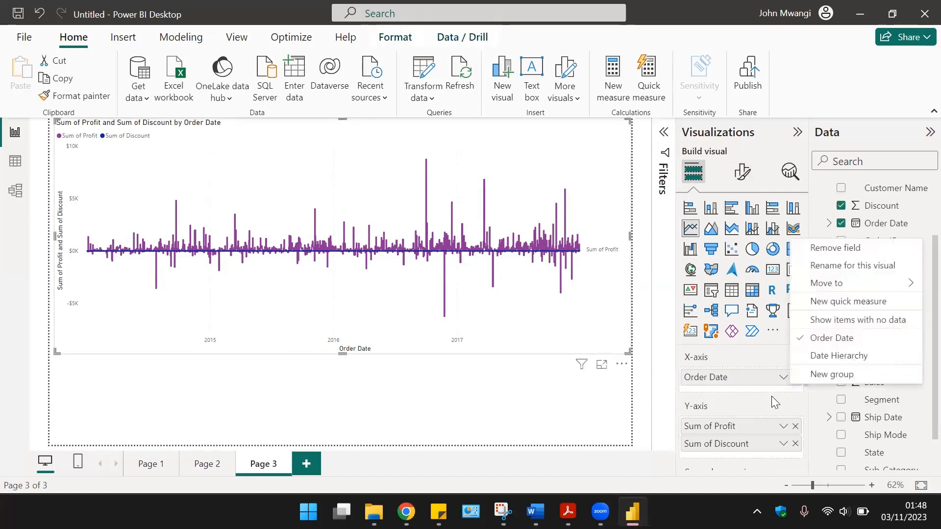
{"action": "left_click", "coordinate": [839, 356]}
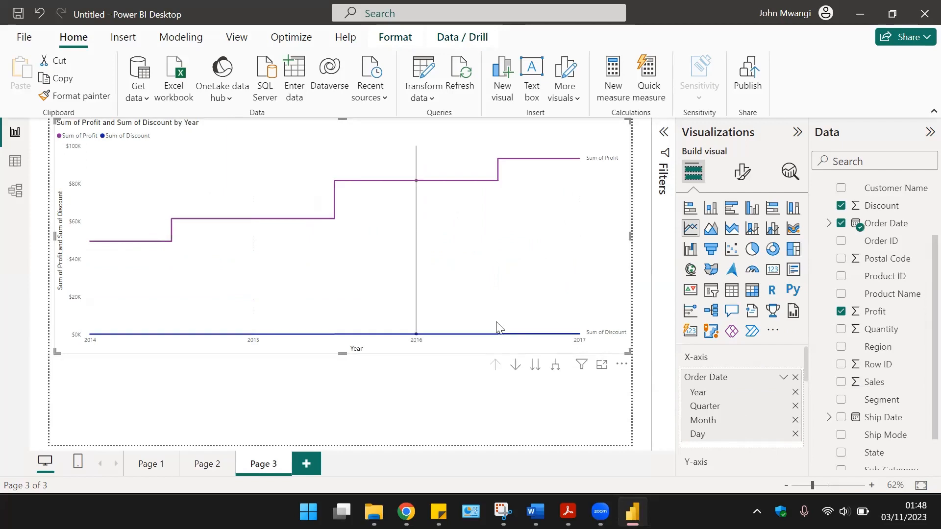
Set the line type of all series in the chart to Linear
{"action": "left_click", "coordinate": [742, 172]}
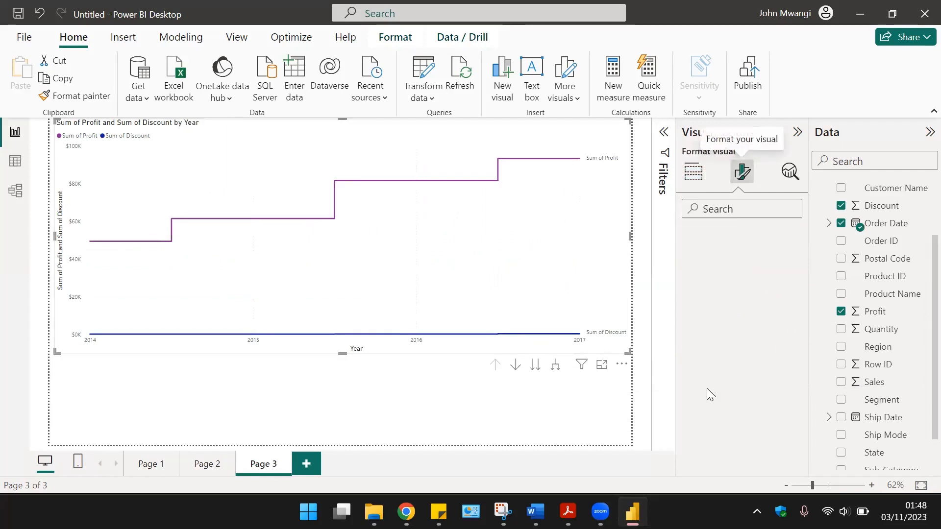
{"action": "scroll", "coordinate": [714, 390], "scroll_direction": "down", "scroll_amount": 1}
{"action": "scroll", "coordinate": [716, 403], "scroll_direction": "down", "scroll_amount": 2}
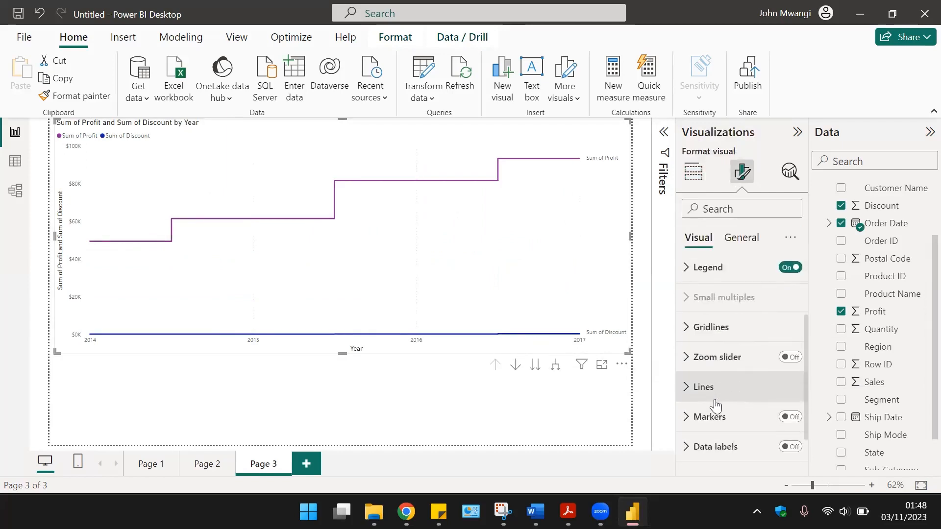
{"action": "left_click", "coordinate": [731, 387]}
{"action": "scroll", "coordinate": [739, 411], "scroll_direction": "down", "scroll_amount": 1}
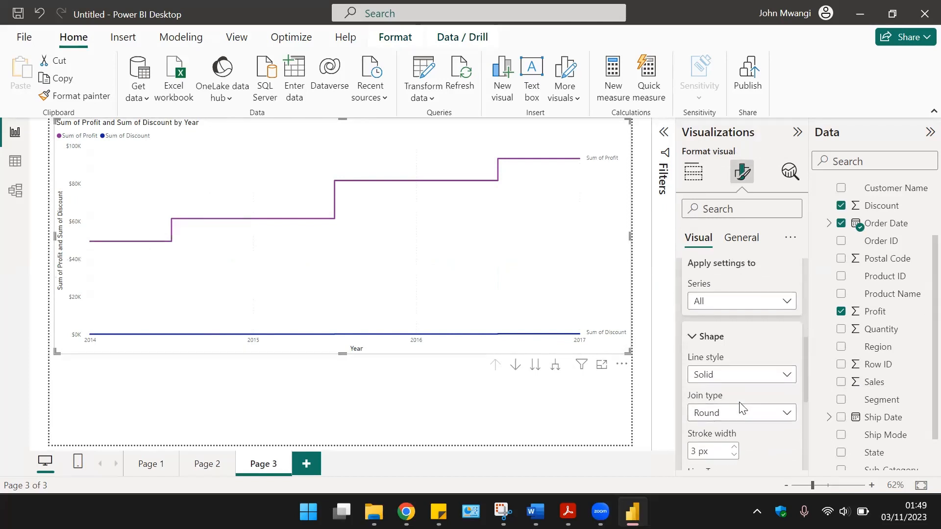
{"action": "left_click", "coordinate": [743, 416]}
{"action": "left_click", "coordinate": [743, 415]}
{"action": "left_click", "coordinate": [735, 378]}
{"action": "scroll", "coordinate": [753, 426], "scroll_direction": "down", "scroll_amount": 2}
{"action": "left_click", "coordinate": [758, 430]}
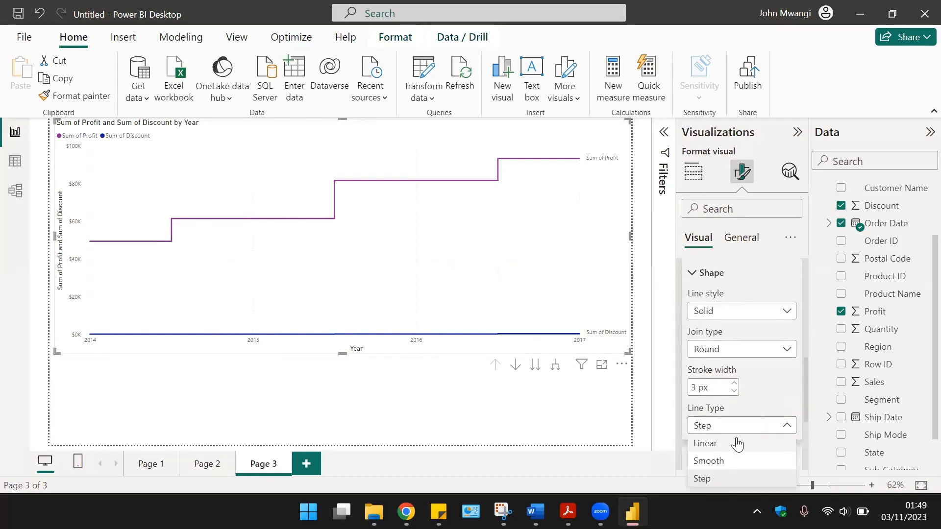
{"action": "left_click", "coordinate": [733, 437]}
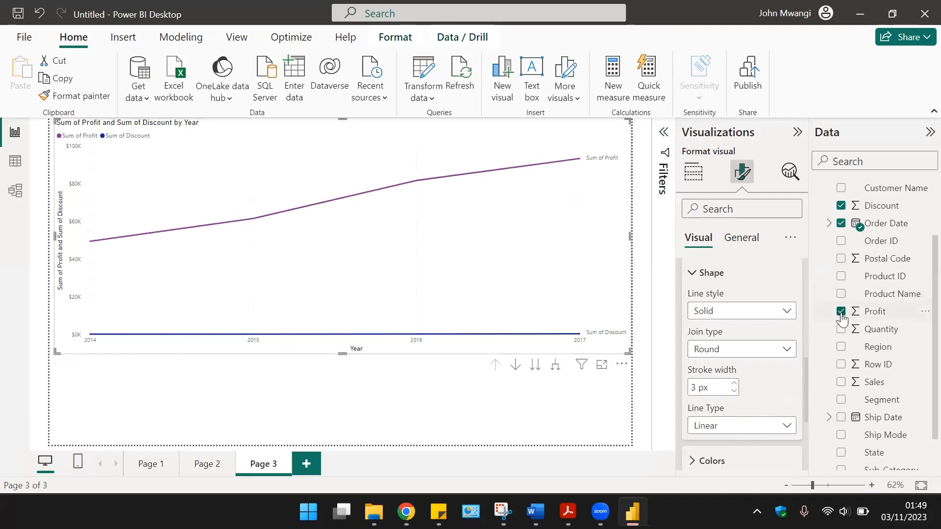
Try adding Sales without Order Date, and clear all the fields from the line chart
{"action": "left_click", "coordinate": [841, 224]}
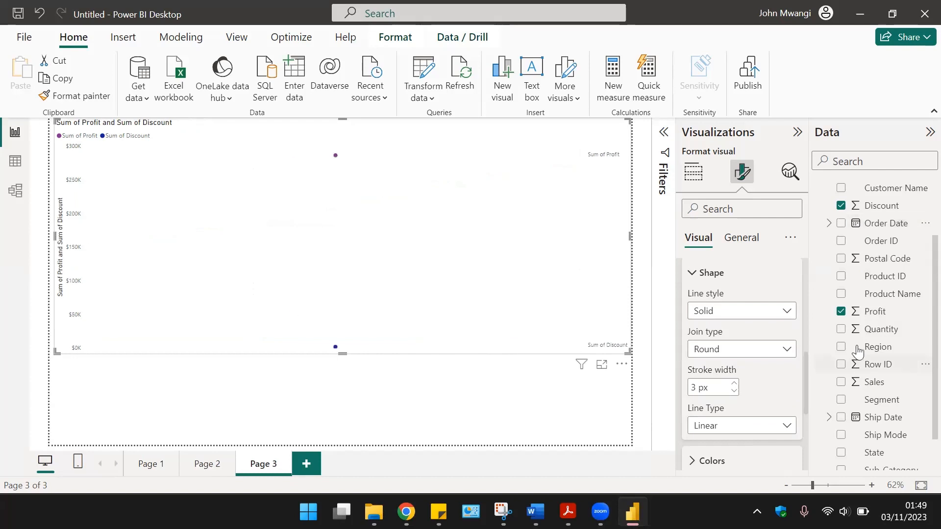
{"action": "left_click", "coordinate": [842, 383]}
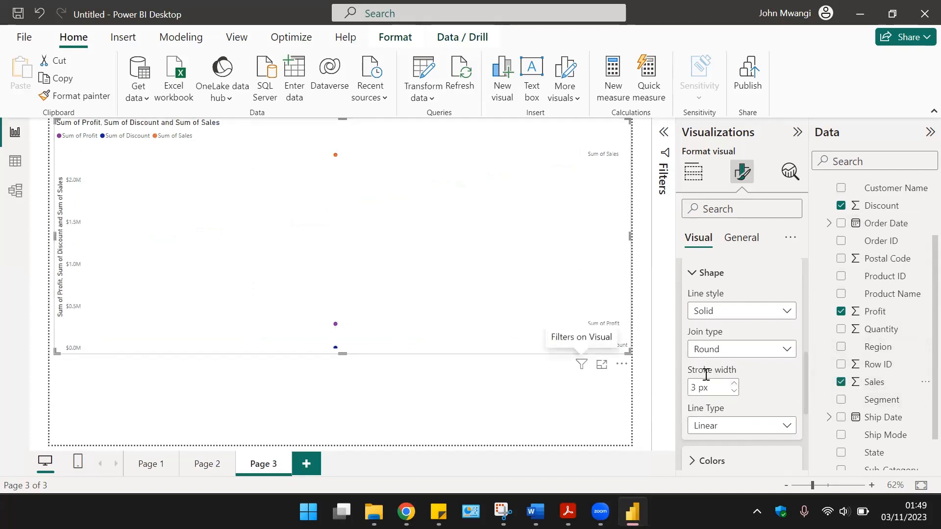
{"action": "left_click", "coordinate": [842, 315]}
{"action": "left_click", "coordinate": [842, 383]}
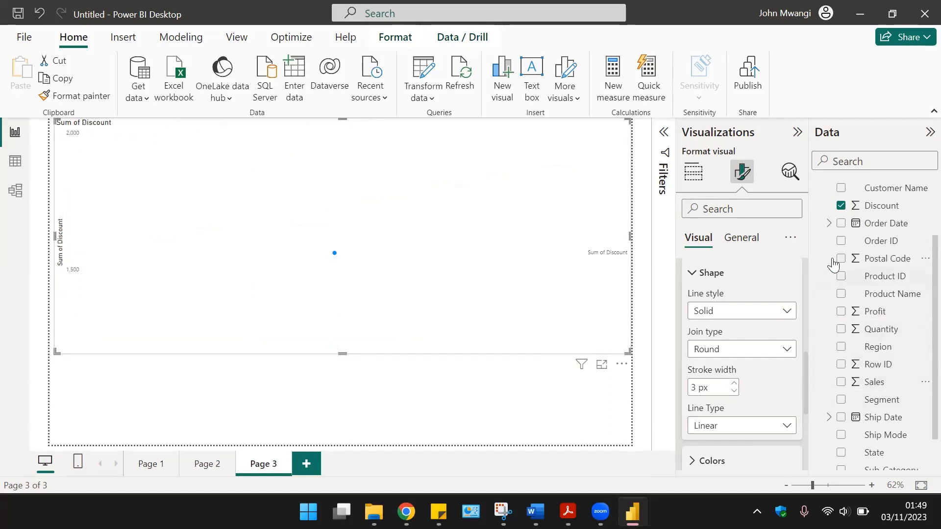
{"action": "left_click", "coordinate": [842, 206]}
Rebuild the line chart with the Order Date, Profit and Sales fields
{"action": "left_click", "coordinate": [841, 224]}
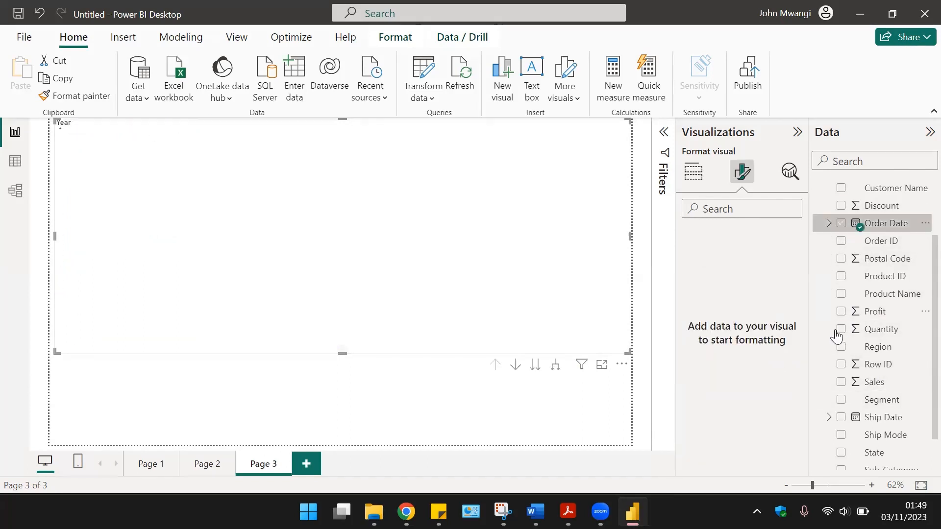
{"action": "left_click", "coordinate": [842, 312]}
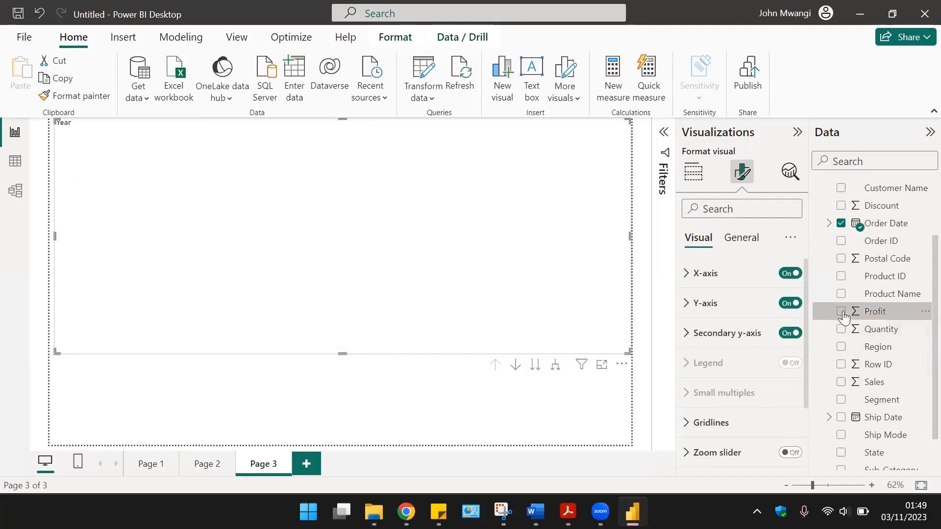
{"action": "left_click", "coordinate": [842, 382]}
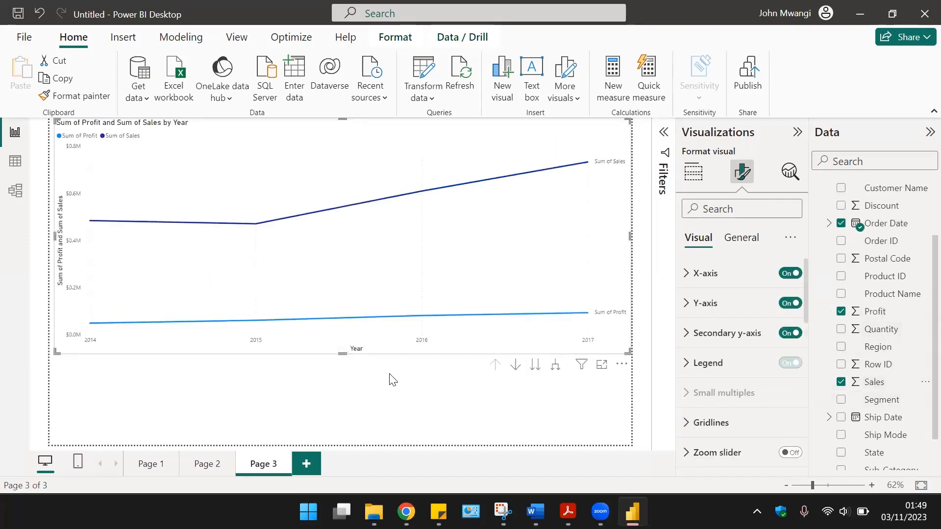
Turn on drill mode and drill the chart's date axis down through quarter to month level
{"action": "left_click", "coordinate": [515, 365]}
{"action": "left_click", "coordinate": [273, 300]}
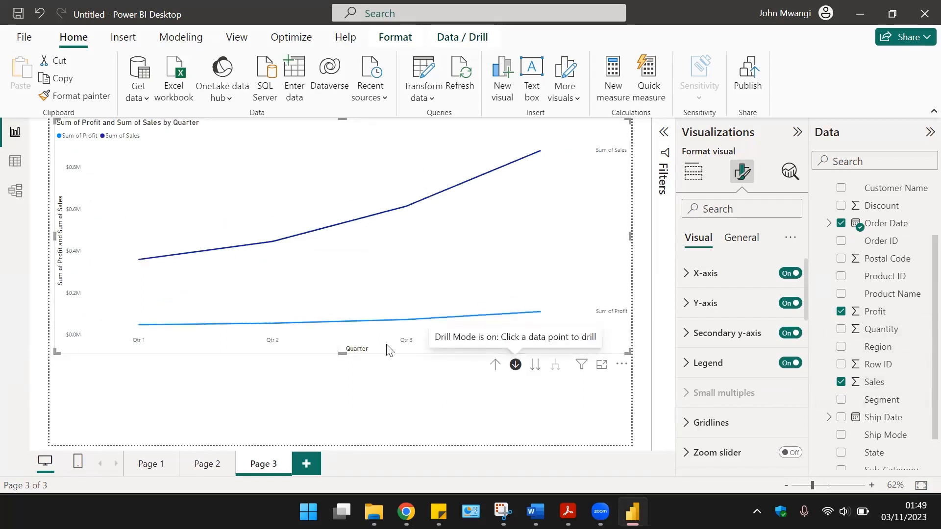
{"action": "left_click", "coordinate": [516, 367]}
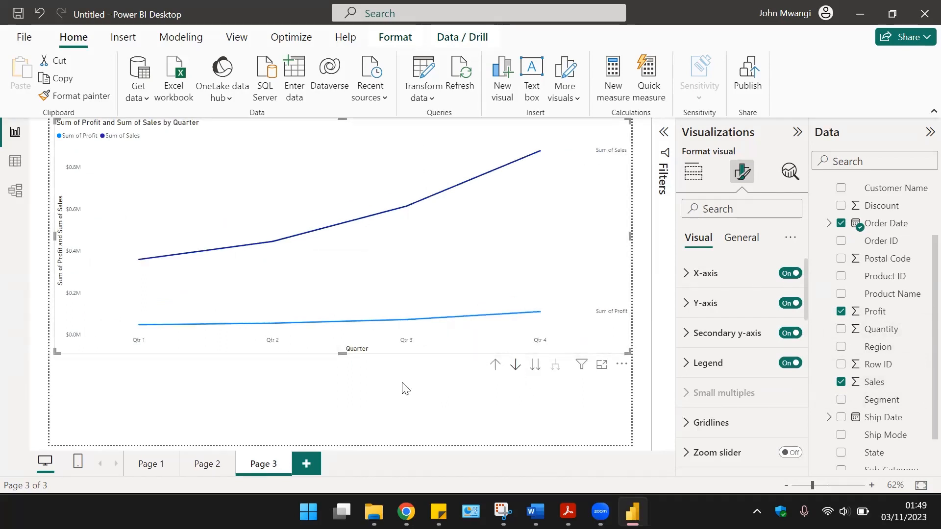
{"action": "left_click", "coordinate": [516, 367]}
{"action": "left_click", "coordinate": [535, 365]}
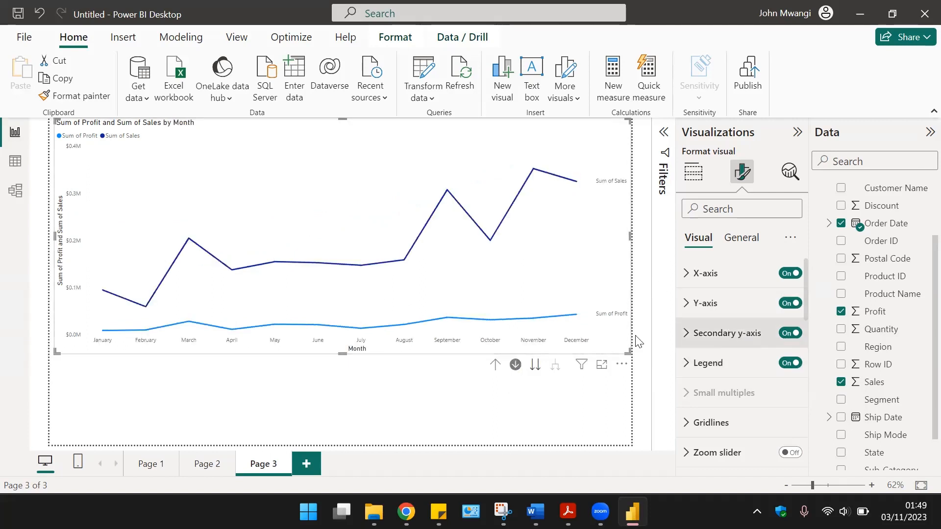
Look through the line shape settings and try markers on the profit and sales lines
{"action": "left_click", "coordinate": [739, 239]}
{"action": "left_click", "coordinate": [698, 238]}
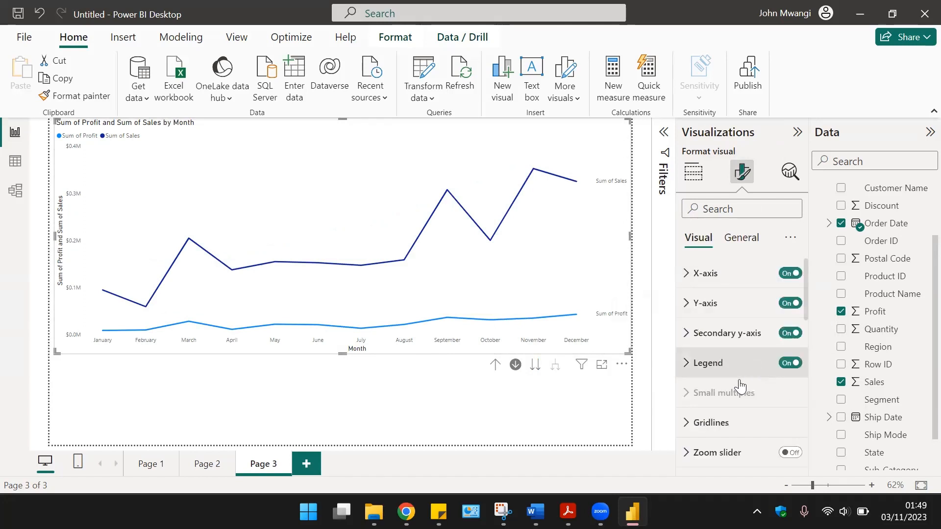
{"action": "scroll", "coordinate": [740, 387], "scroll_direction": "down", "scroll_amount": 2}
{"action": "left_click", "coordinate": [740, 387]}
{"action": "scroll", "coordinate": [738, 382], "scroll_direction": "down", "scroll_amount": 5}
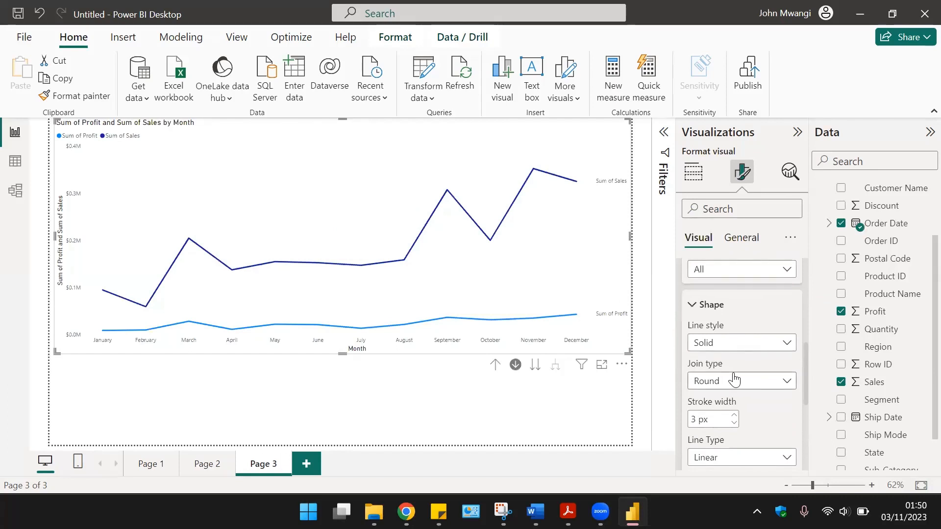
{"action": "scroll", "coordinate": [733, 379], "scroll_direction": "down", "scroll_amount": 3}
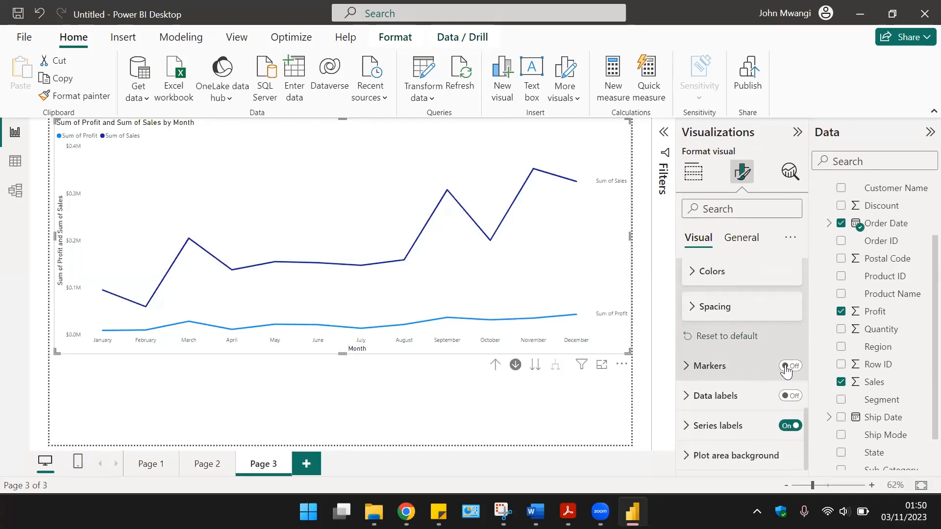
{"action": "left_click", "coordinate": [790, 368]}
{"action": "left_click", "coordinate": [791, 367]}
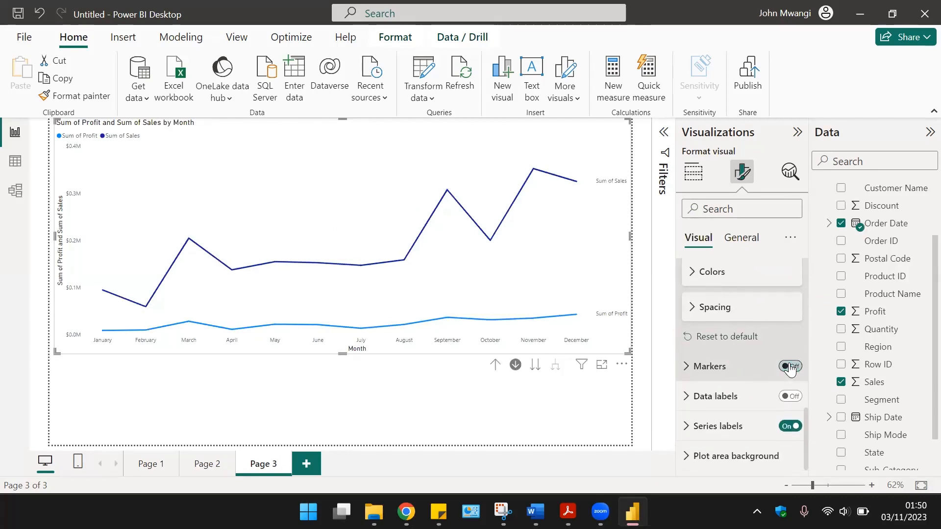
Try the chart without series labels, turn them back on and review their settings
{"action": "left_click", "coordinate": [790, 427]}
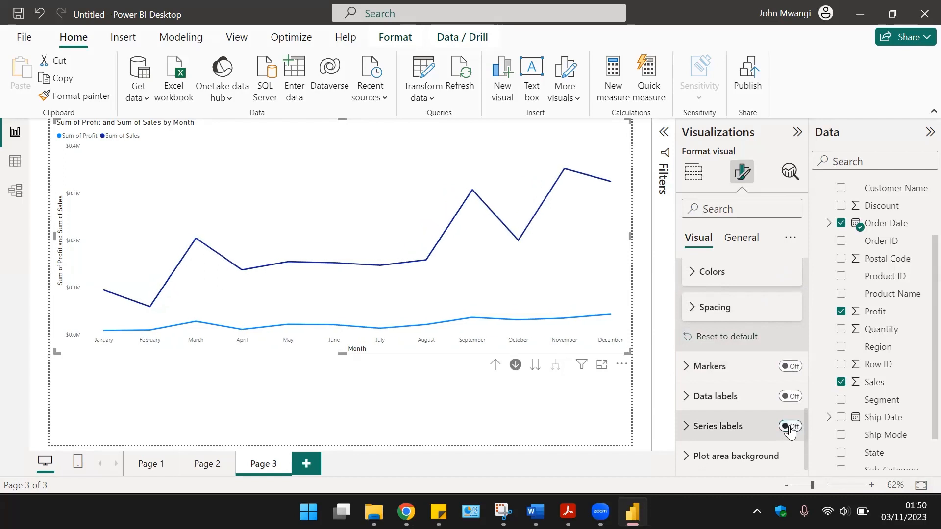
{"action": "left_click", "coordinate": [790, 428]}
{"action": "left_click", "coordinate": [790, 427]}
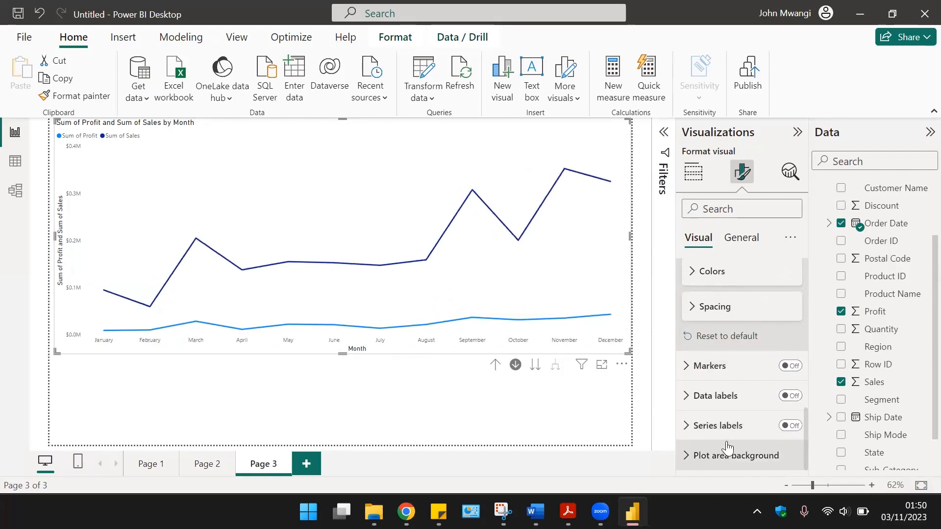
{"action": "left_click", "coordinate": [693, 429]}
{"action": "scroll", "coordinate": [696, 421], "scroll_direction": "down", "scroll_amount": 3}
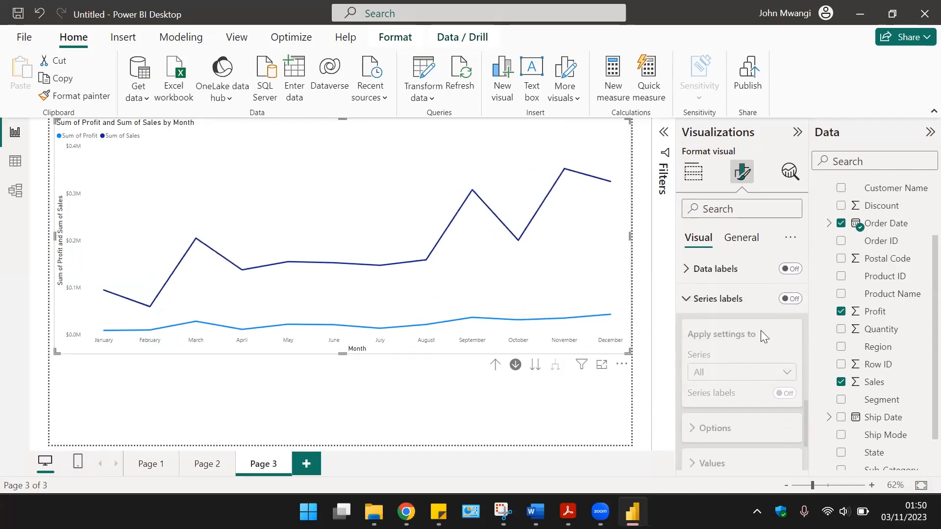
{"action": "left_click", "coordinate": [763, 297]}
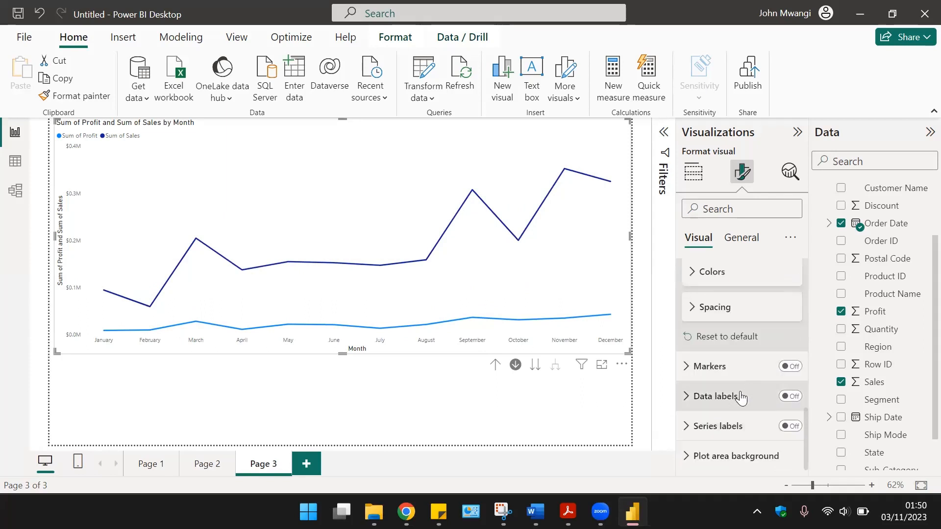
{"action": "left_click", "coordinate": [693, 431]}
{"action": "left_click", "coordinate": [791, 426]}
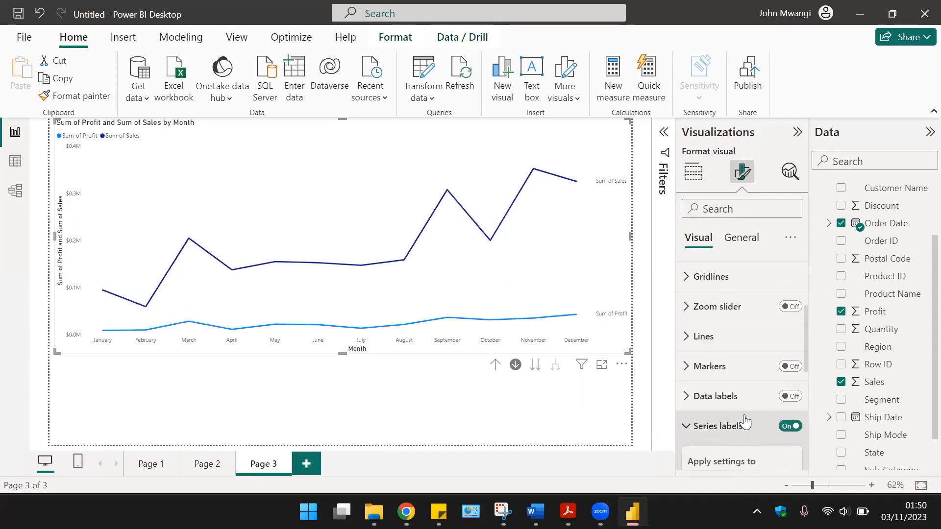
{"action": "scroll", "coordinate": [745, 432], "scroll_direction": "down", "scroll_amount": 5}
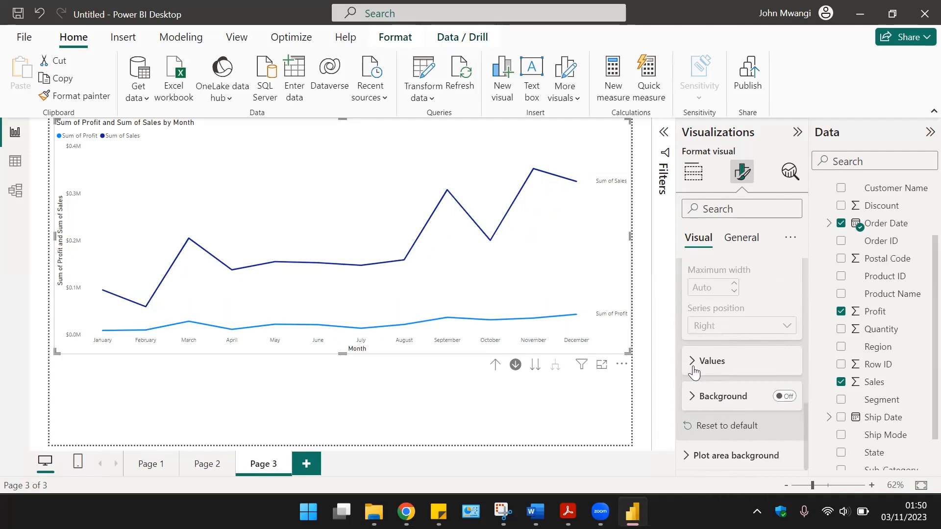
{"action": "scroll", "coordinate": [703, 363], "scroll_direction": "up", "scroll_amount": 5}
{"action": "scroll", "coordinate": [703, 362], "scroll_direction": "up", "scroll_amount": 3}
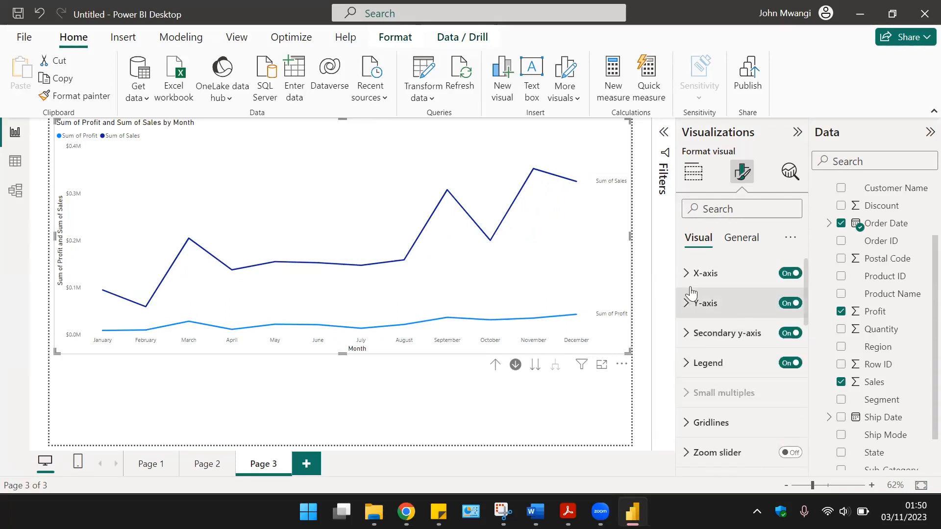
Shorten the chart title to "Profit and Sum of Sales by Month"
{"action": "left_click", "coordinate": [738, 240]}
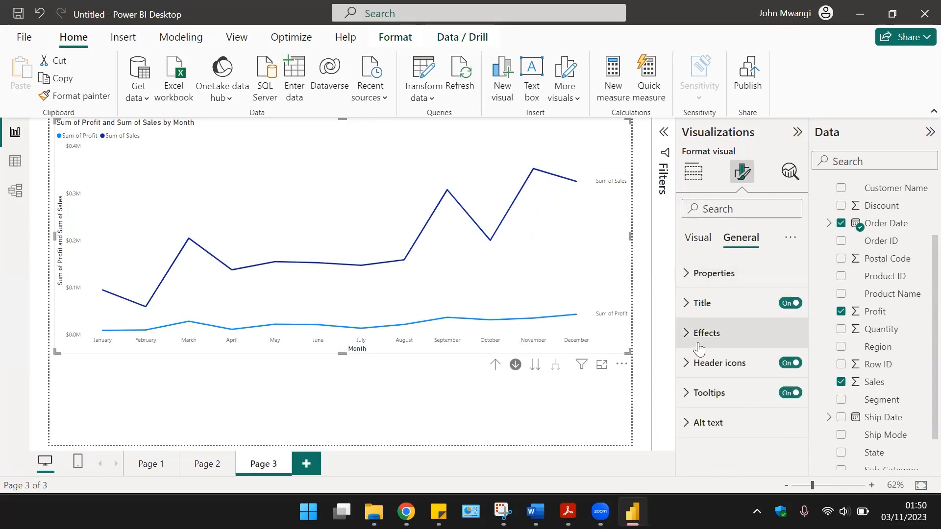
{"action": "left_click", "coordinate": [689, 308]}
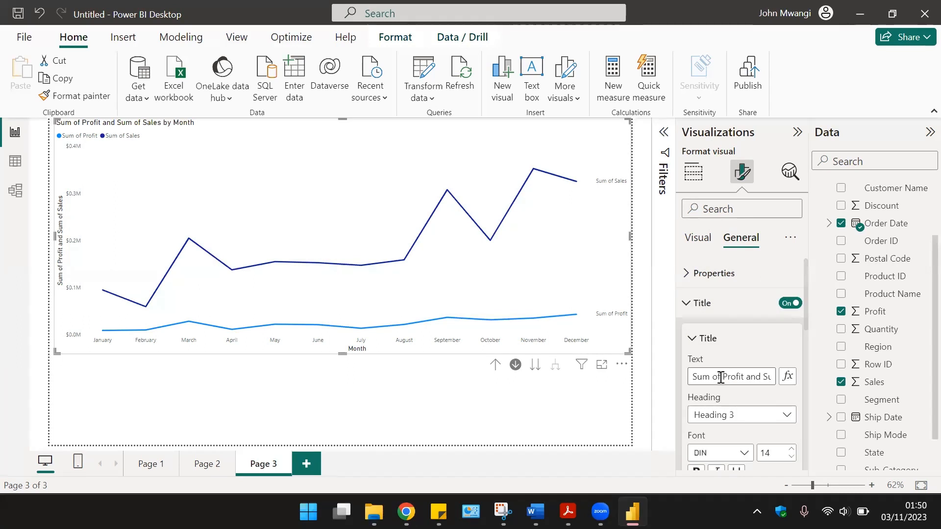
{"action": "left_click_drag", "start_coordinate": [721, 377], "coordinate": [670, 374]}
{"action": "key", "text": "BackSpace"}
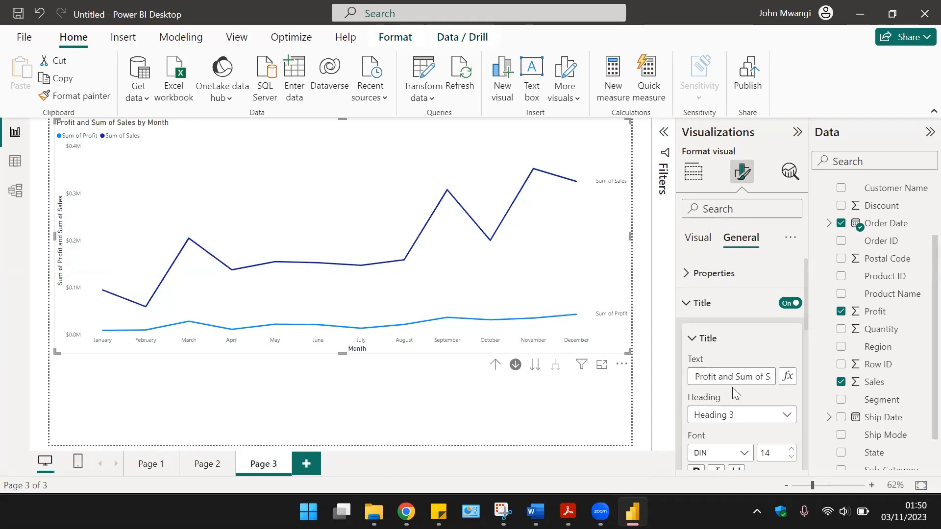
Format the chart title as bold and centered on a light blue background
{"action": "left_click", "coordinate": [692, 343]}
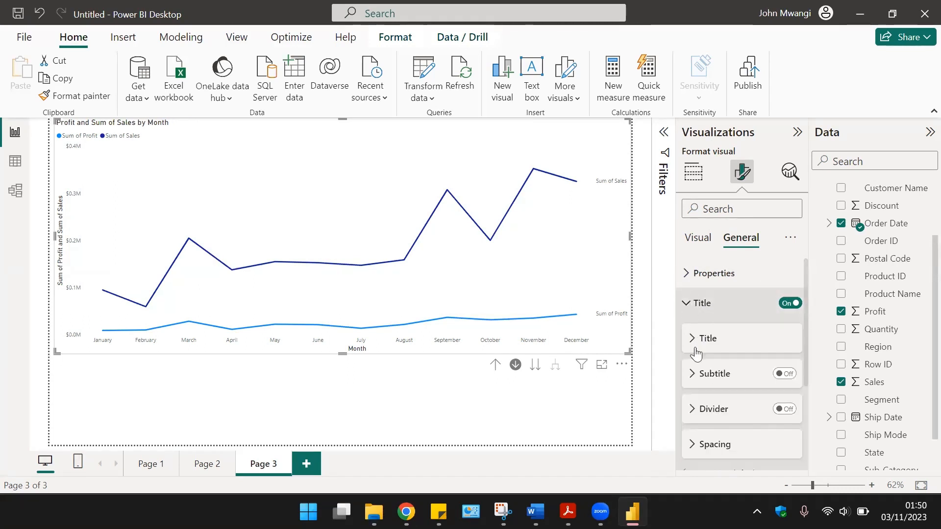
{"action": "left_click", "coordinate": [693, 345]}
{"action": "scroll", "coordinate": [736, 392], "scroll_direction": "down", "scroll_amount": 5}
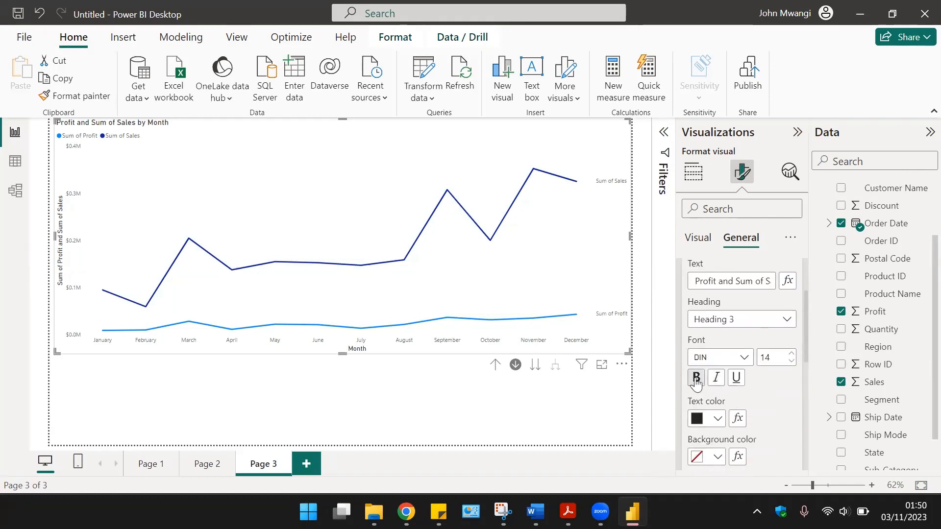
{"action": "left_click", "coordinate": [717, 363]}
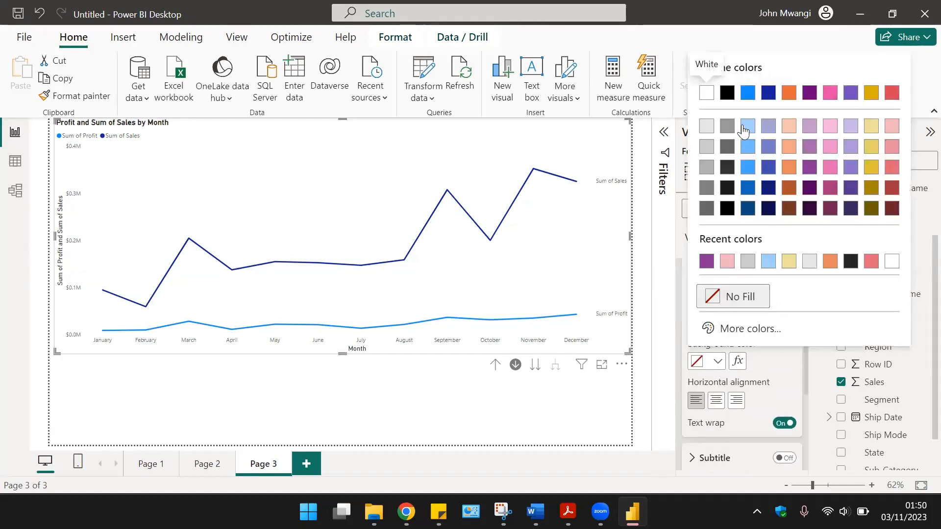
{"action": "left_click", "coordinate": [745, 128]}
{"action": "left_click", "coordinate": [716, 400]}
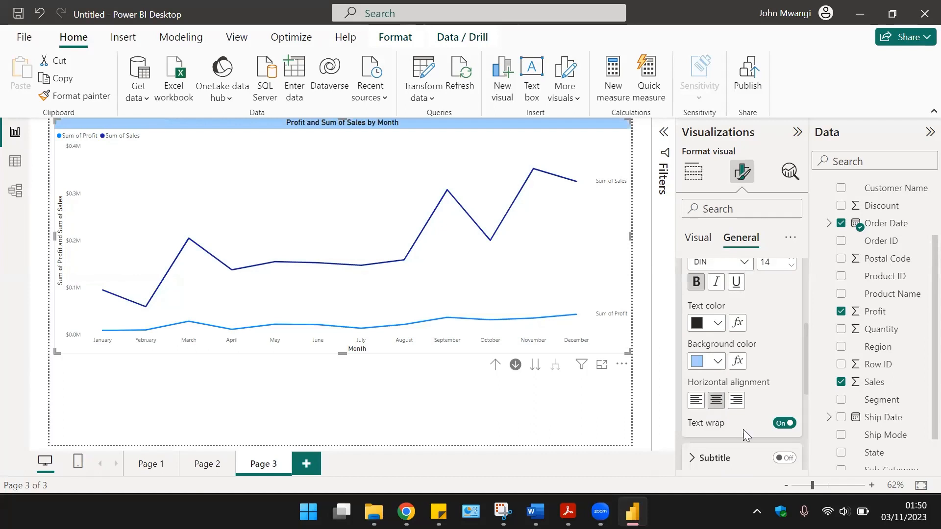
Set the chart's background effect to light grey with 67% transparency
{"action": "scroll", "coordinate": [711, 397], "scroll_direction": "down", "scroll_amount": 5}
{"action": "left_click", "coordinate": [693, 366]}
{"action": "scroll", "coordinate": [724, 395], "scroll_direction": "down", "scroll_amount": 3}
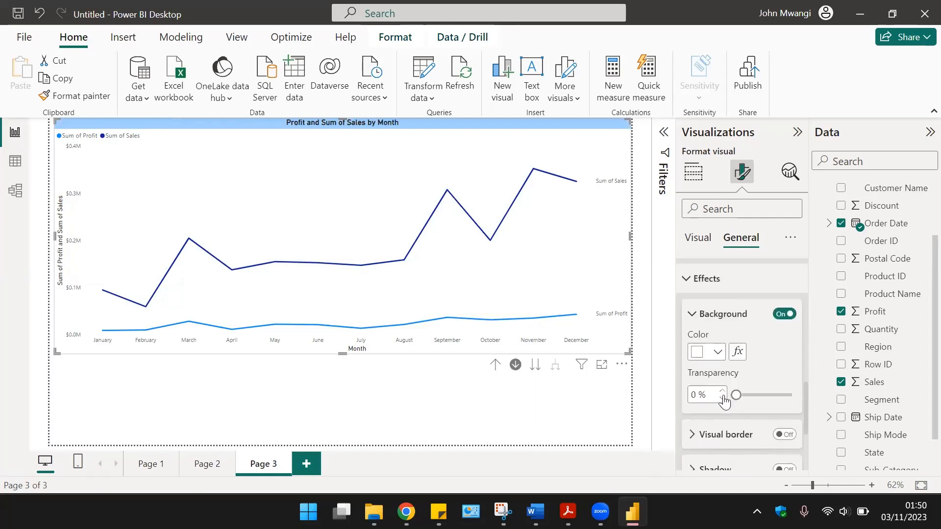
{"action": "left_click", "coordinate": [719, 344]}
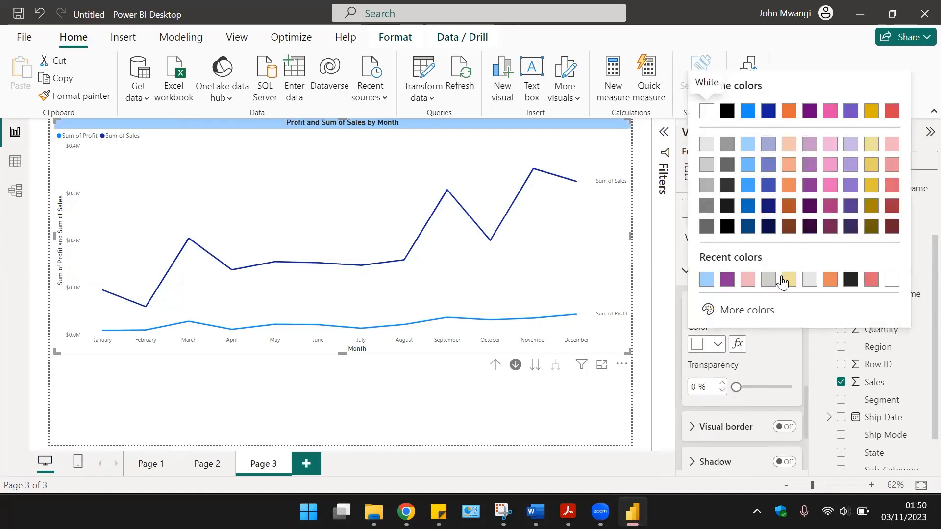
{"action": "left_click", "coordinate": [768, 279]}
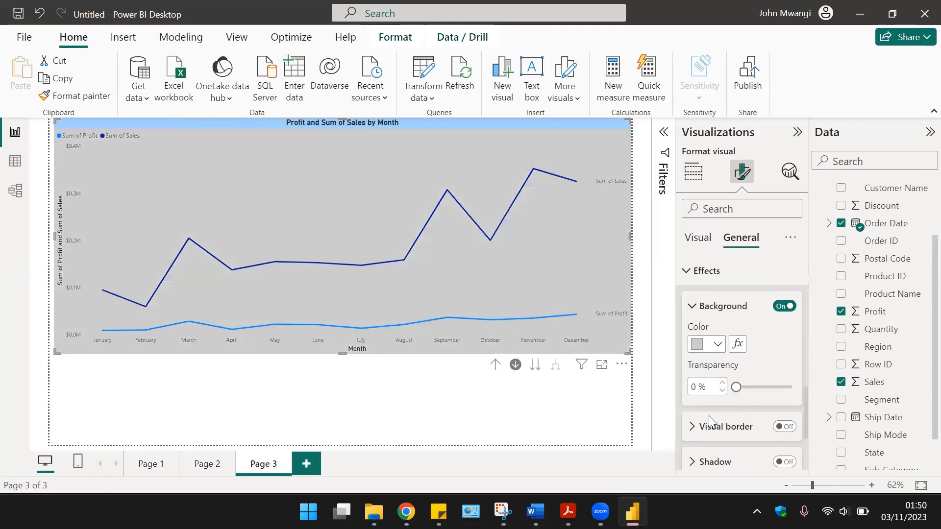
{"action": "left_click_drag", "start_coordinate": [763, 387], "coordinate": [773, 387]}
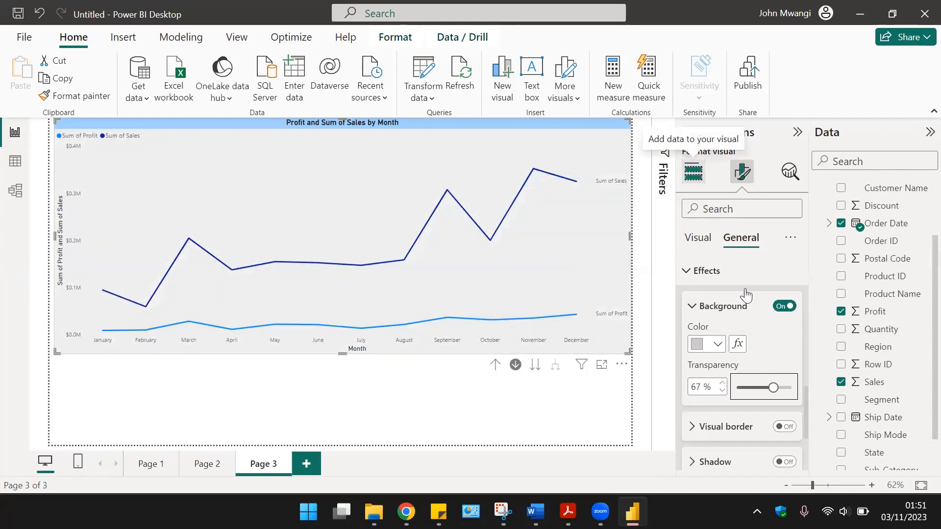
Convert the profit and sales line chart to an area chart
{"action": "left_click", "coordinate": [694, 172]}
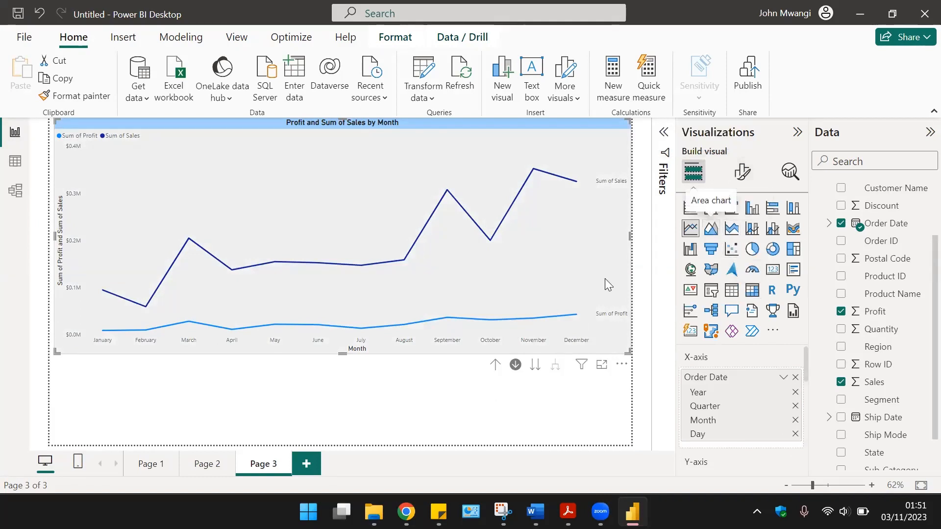
{"action": "left_click", "coordinate": [711, 229]}
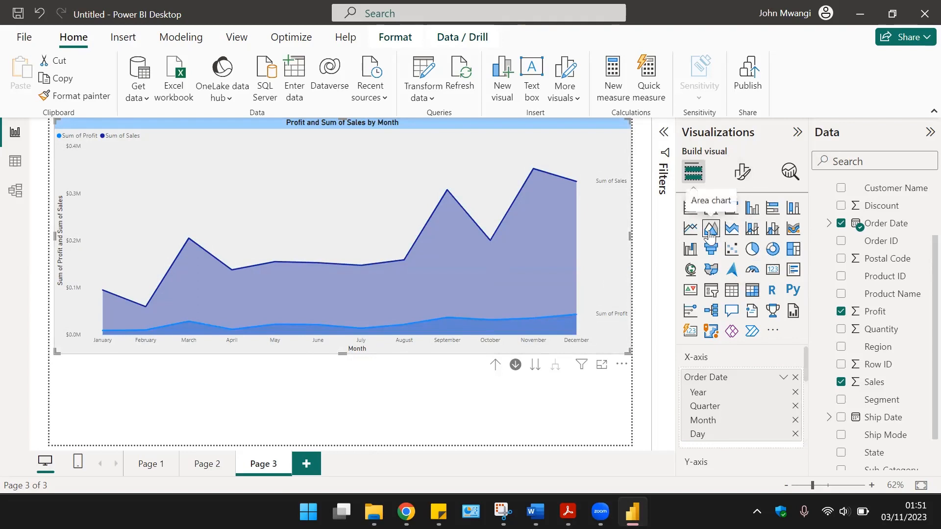
{"action": "mouse_move", "coordinate": [465, 264]}
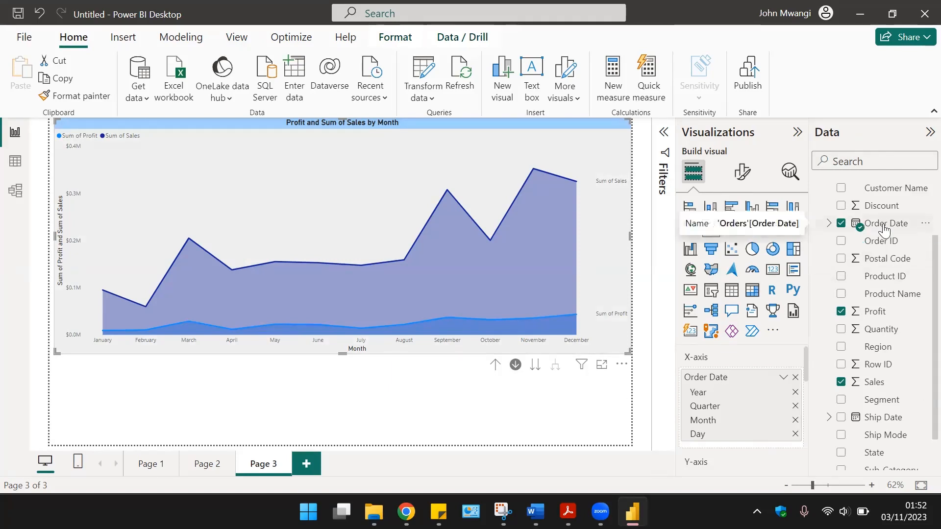
{"action": "scroll", "coordinate": [867, 352], "scroll_direction": "down", "scroll_amount": 1}
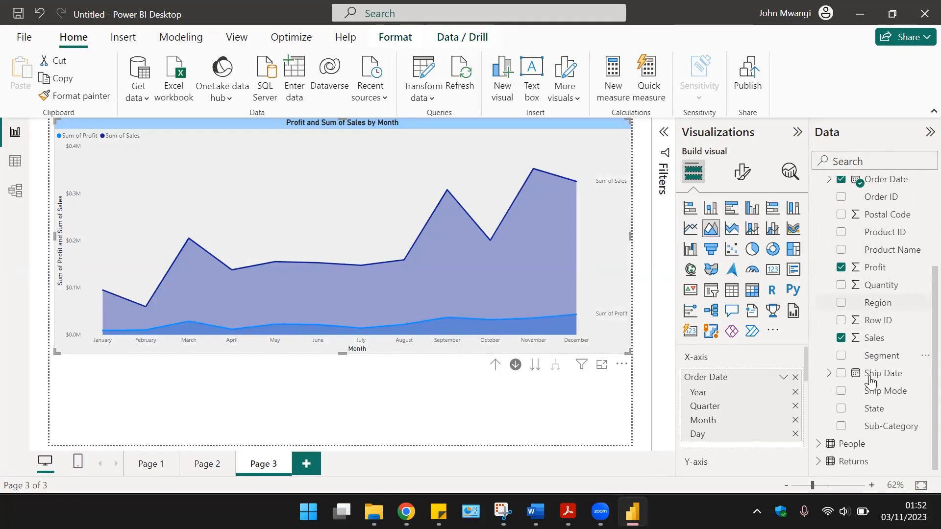